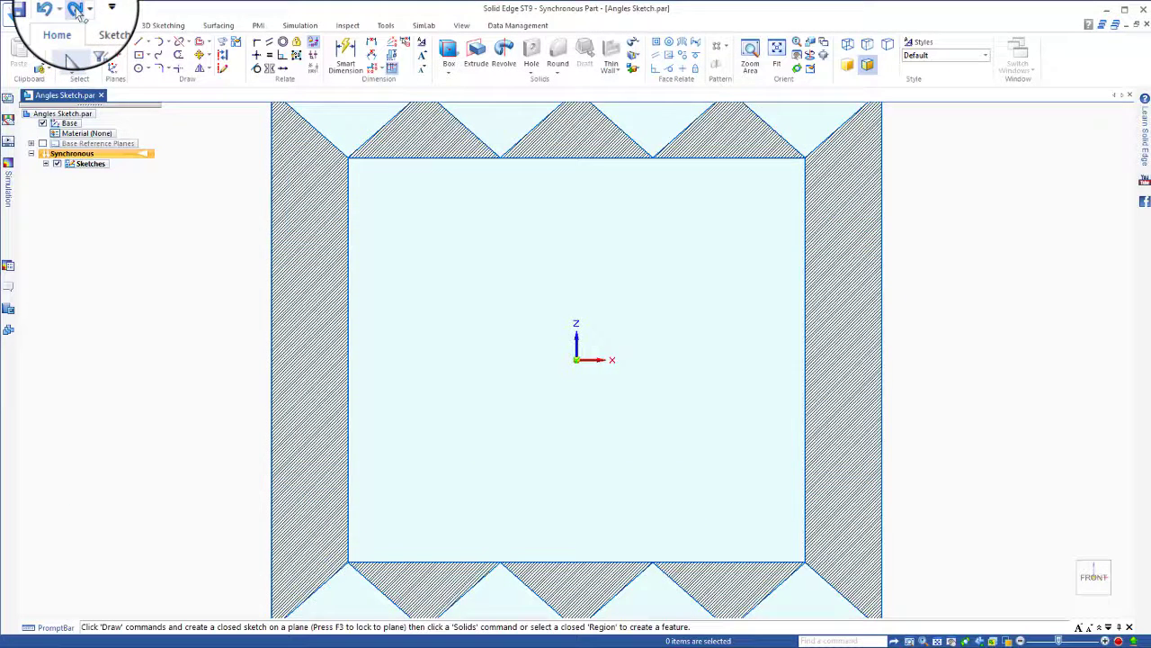
click(76, 9)
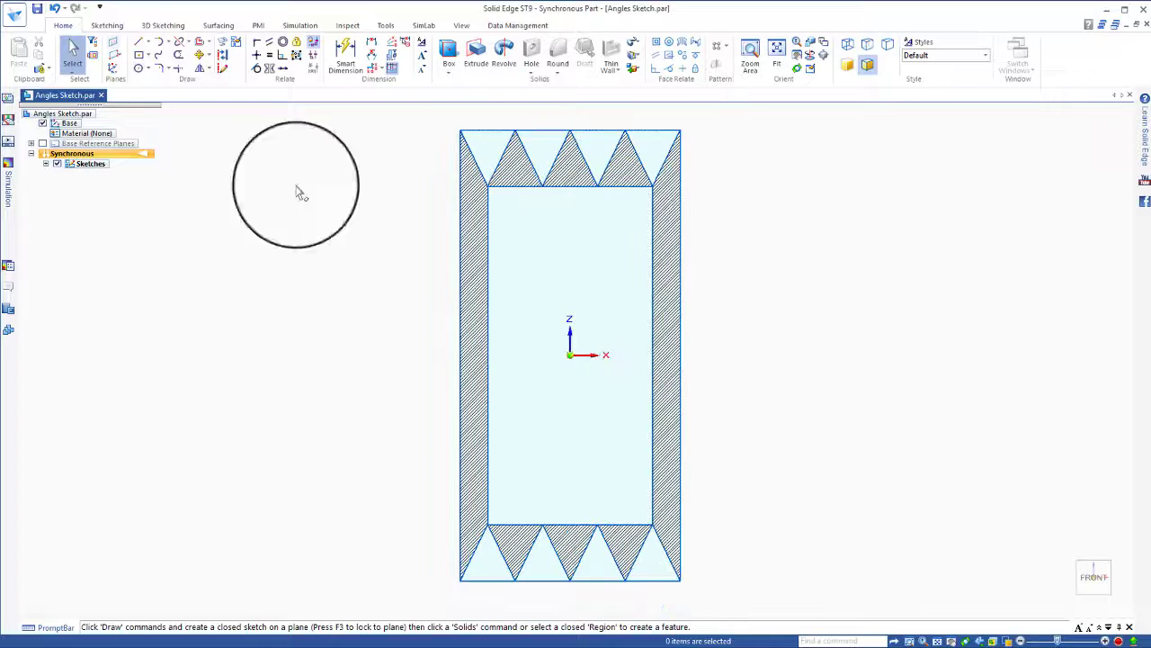
Step through the sketch's tall, square and wide versions, then close Angles Sketch without saving
click(54, 8)
click(54, 8)
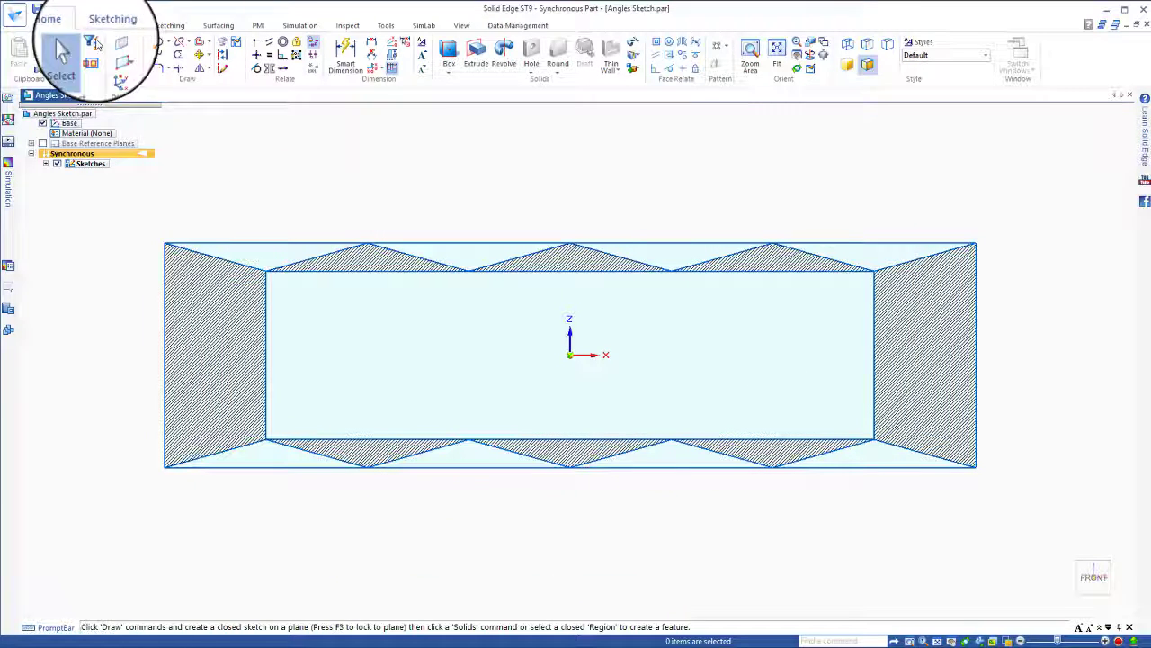
click(1147, 27)
click(589, 381)
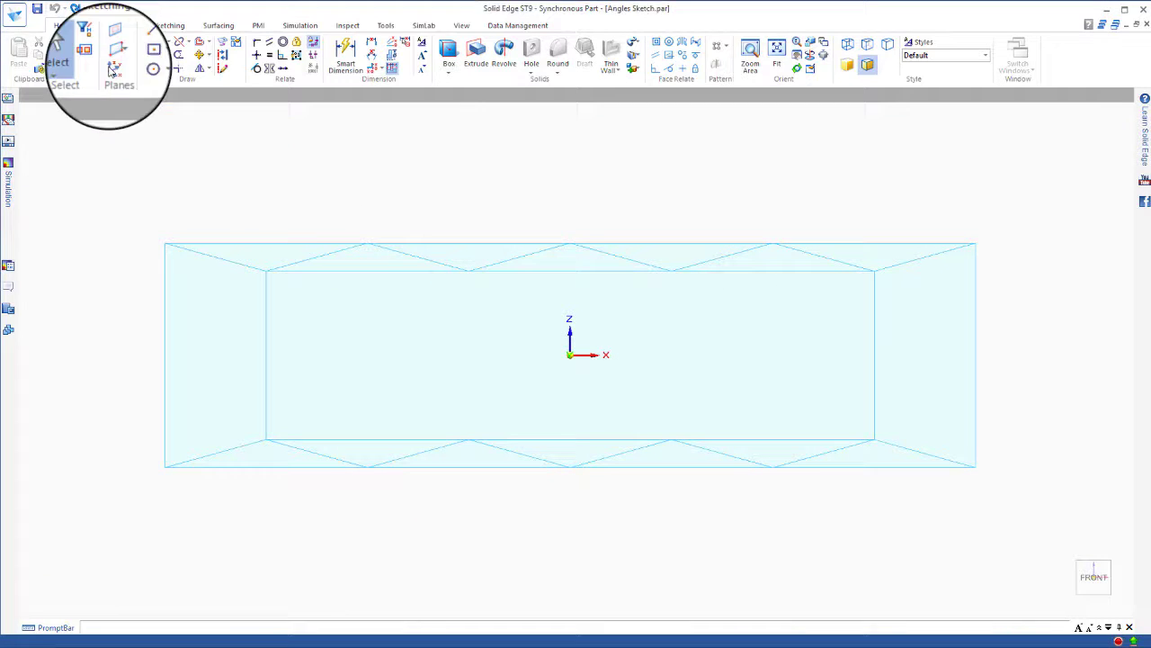
Start a new part and draw an outer and a smaller inner rectangle, both centred on the origin
click(13, 14)
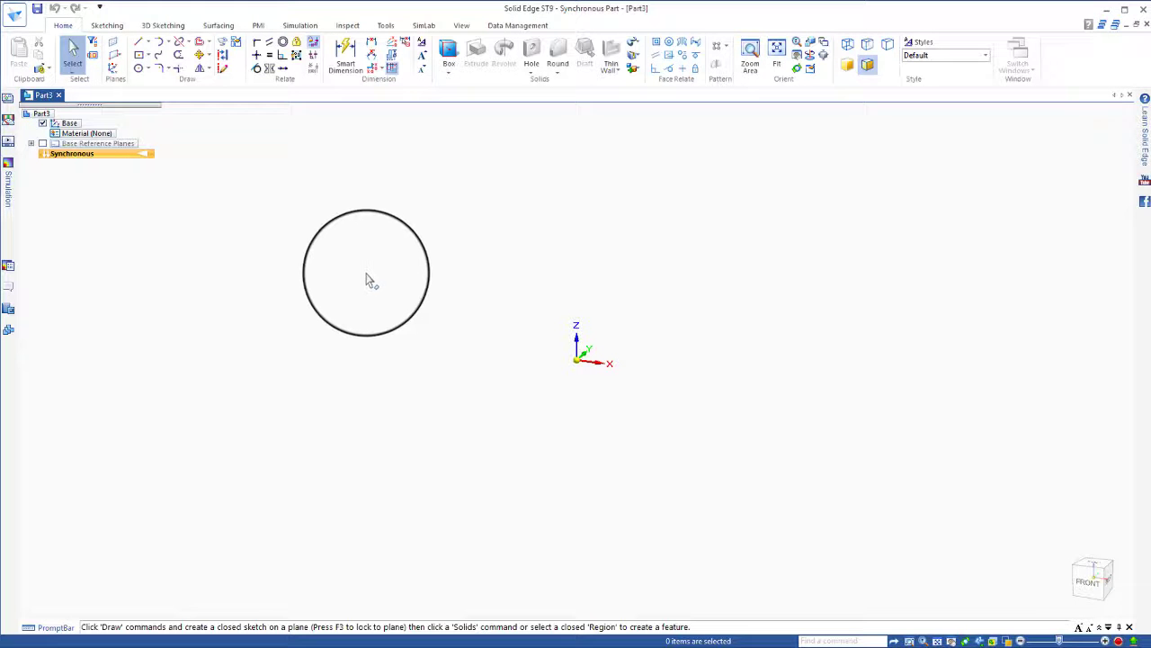
click(140, 57)
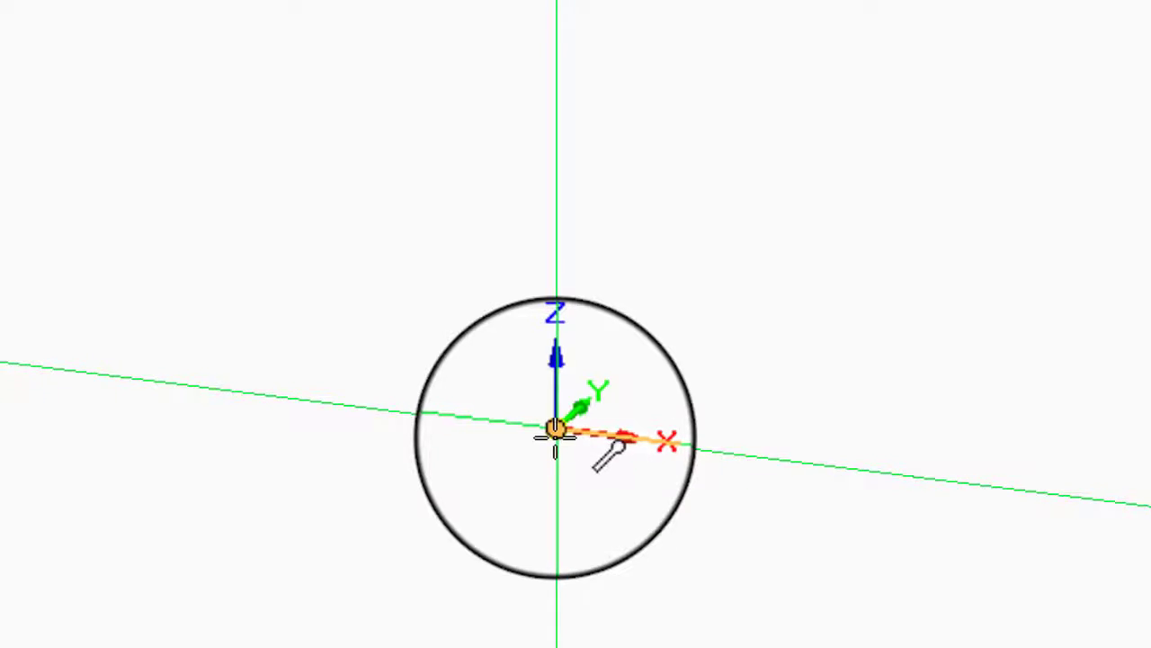
click(555, 431)
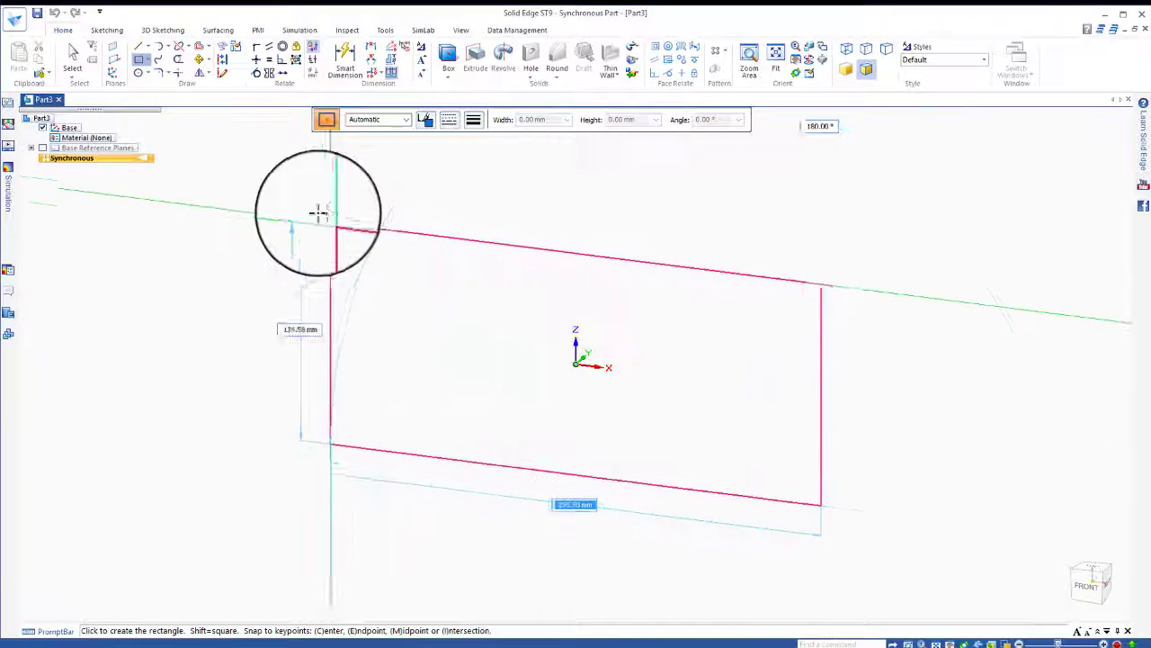
click(286, 188)
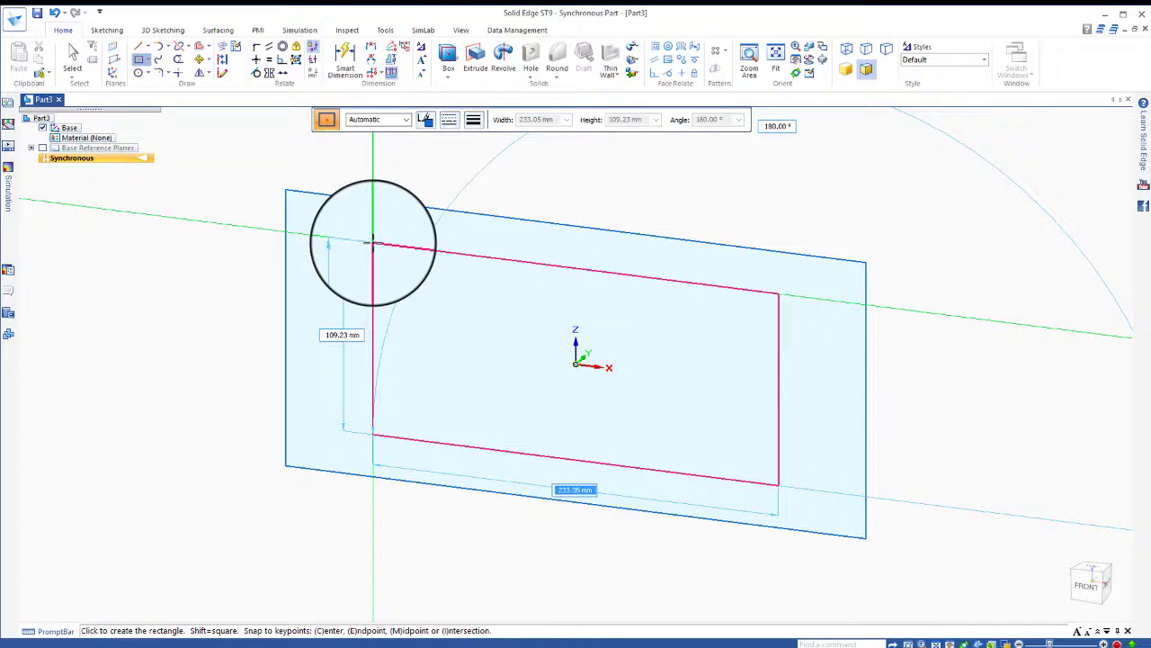
click(373, 243)
click(141, 47)
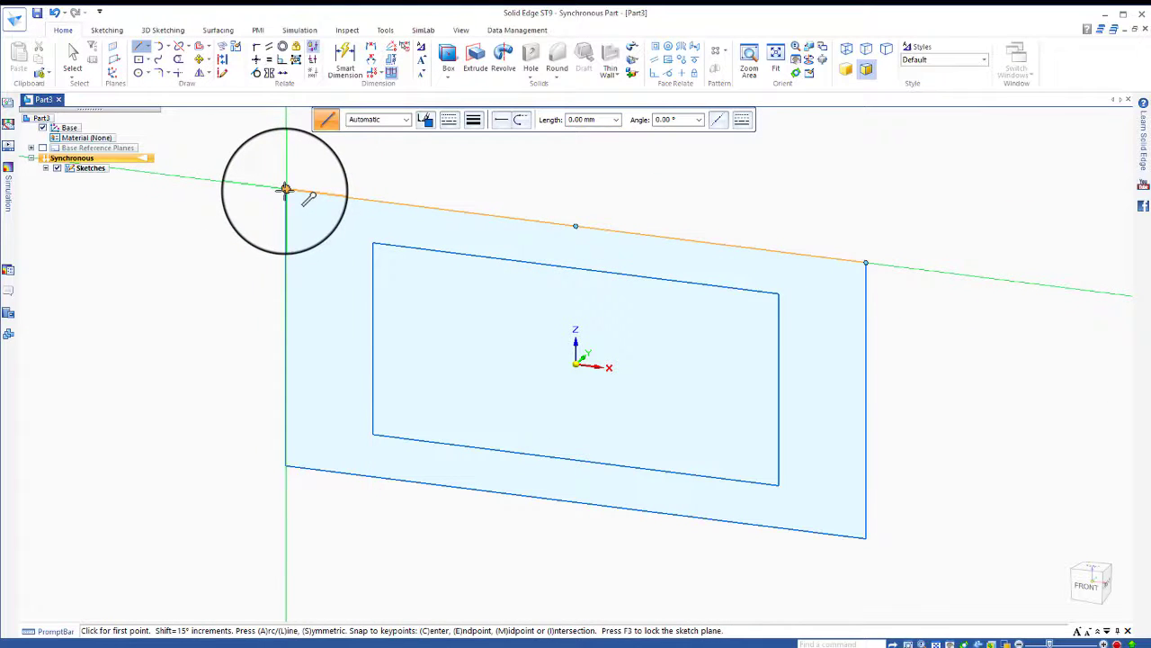
Draw separate diagonal lines linking the top-left, top-right, lower-left and lower-right outer and inner corners
click(285, 189)
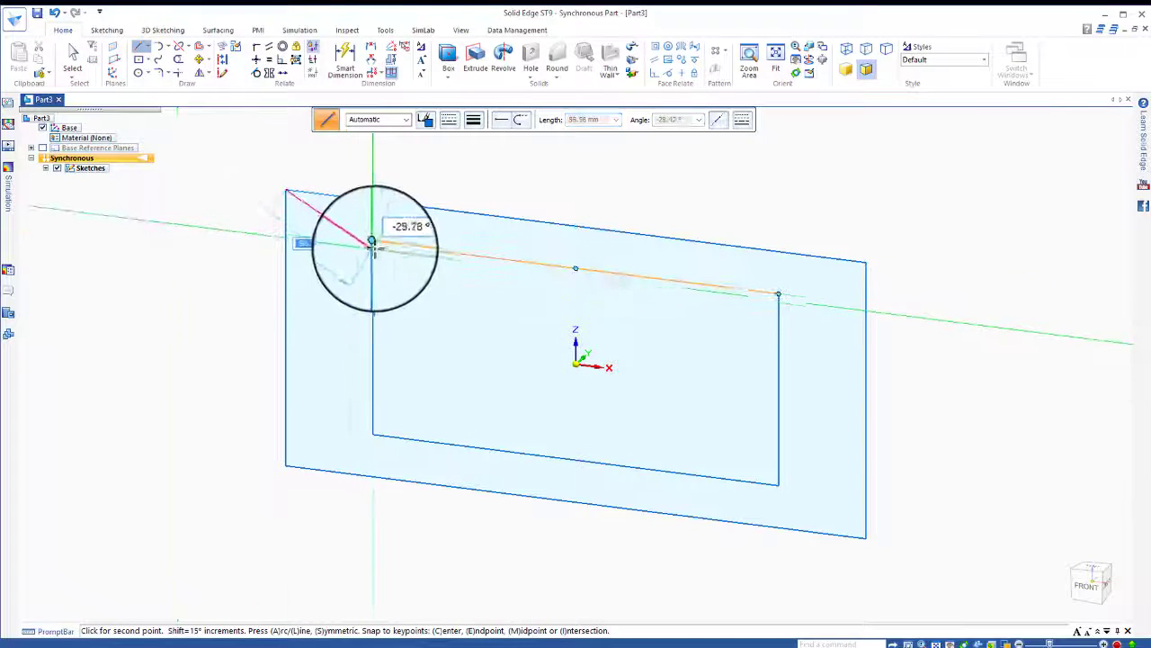
click(372, 241)
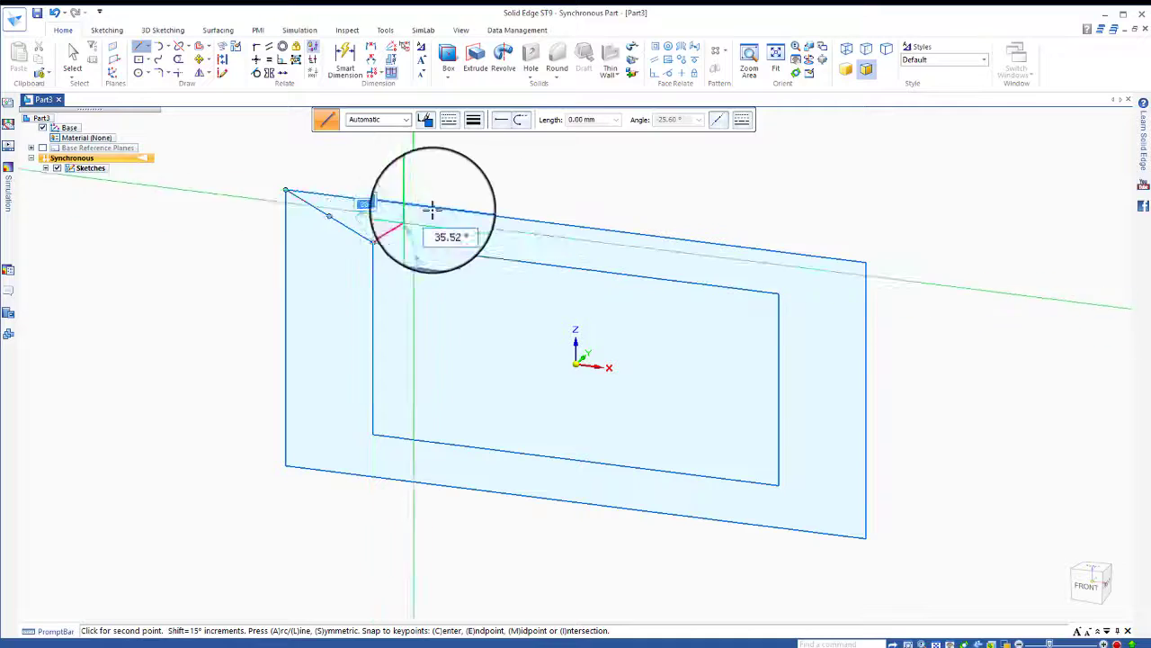
right_click(661, 188)
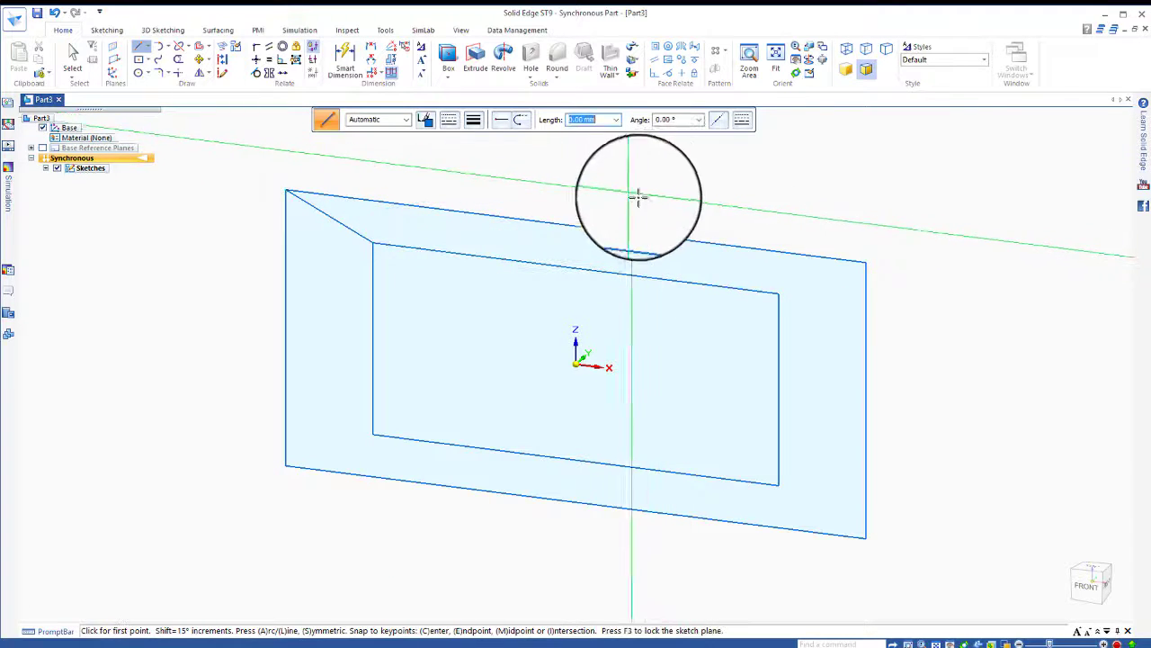
click(865, 262)
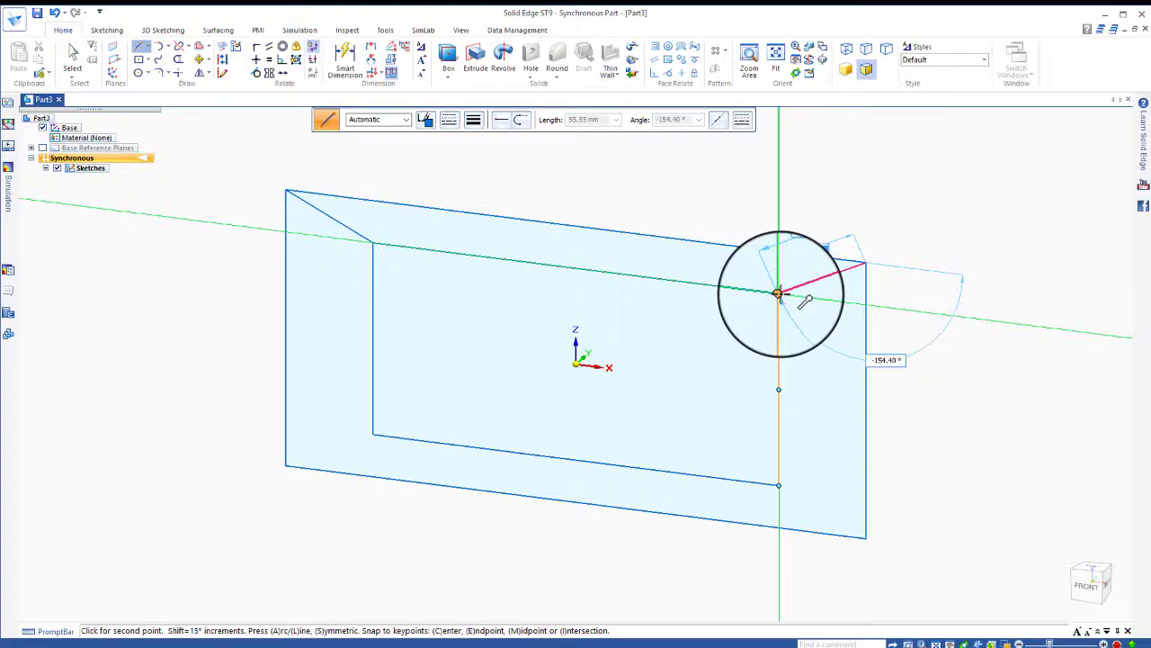
click(779, 293)
right_click(729, 196)
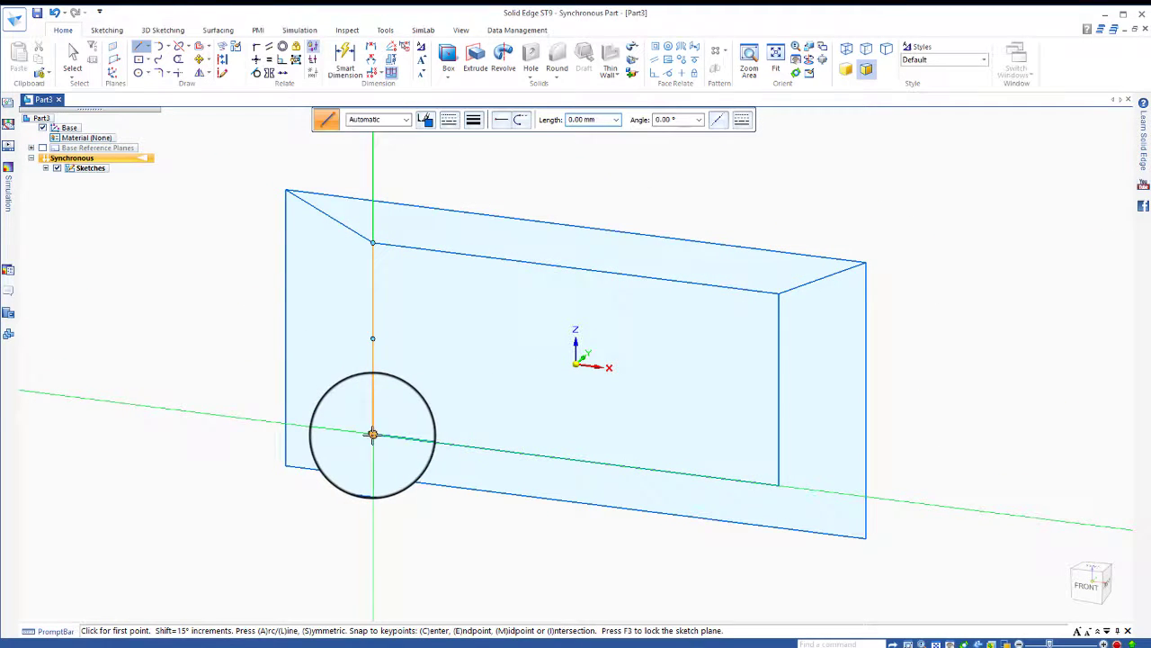
click(372, 434)
click(286, 465)
right_click(265, 344)
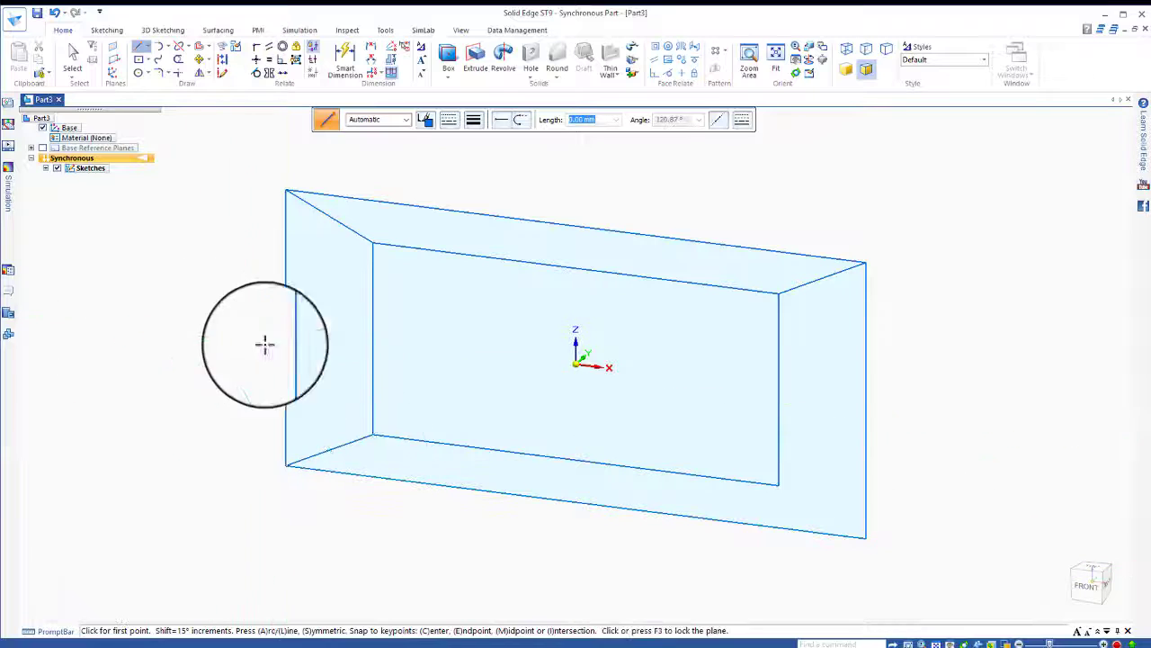
click(804, 506)
click(865, 535)
right_click(917, 393)
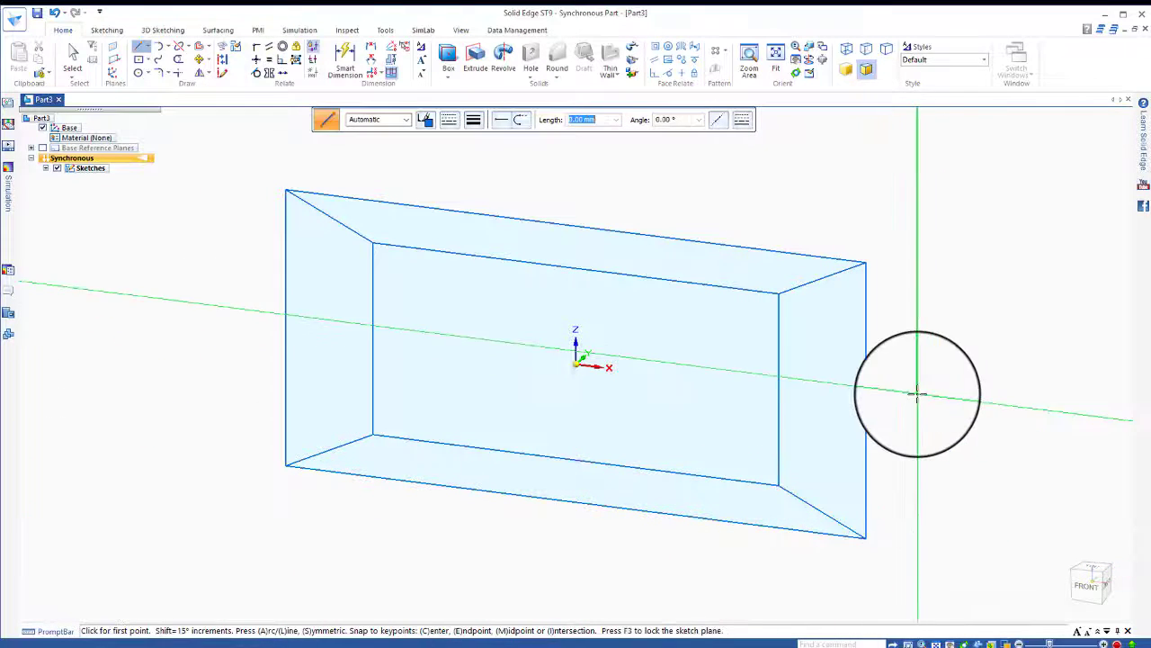
Switch to the front view and drag the outer rectangle's left edge down and left
click(1086, 585)
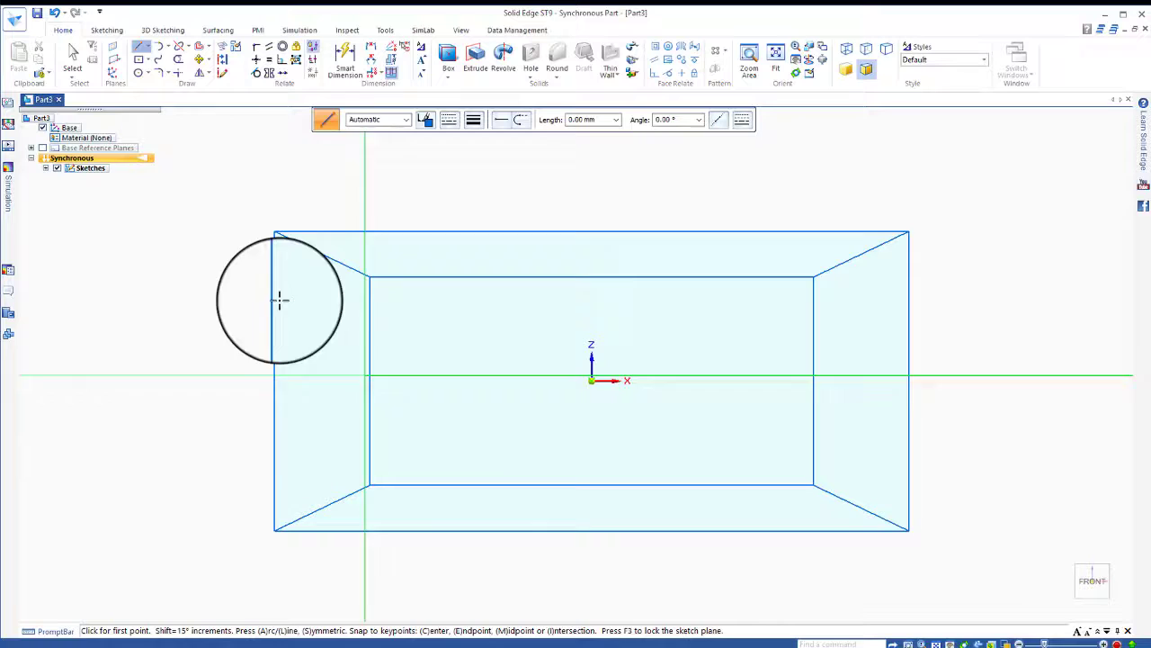
click(71, 60)
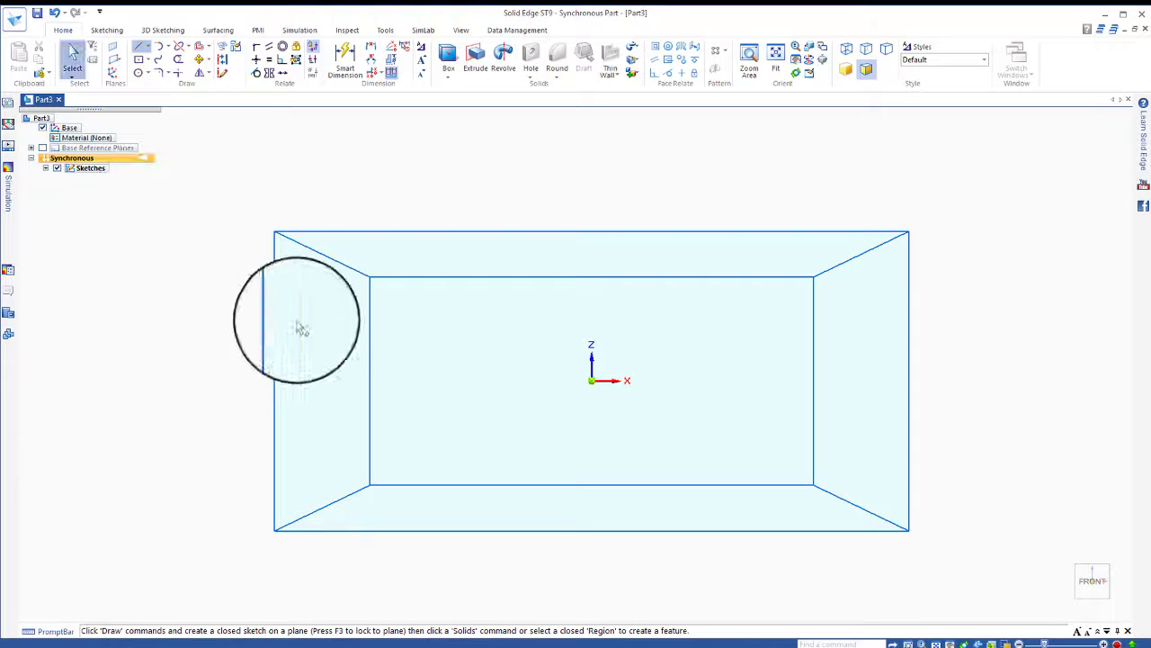
click(275, 270)
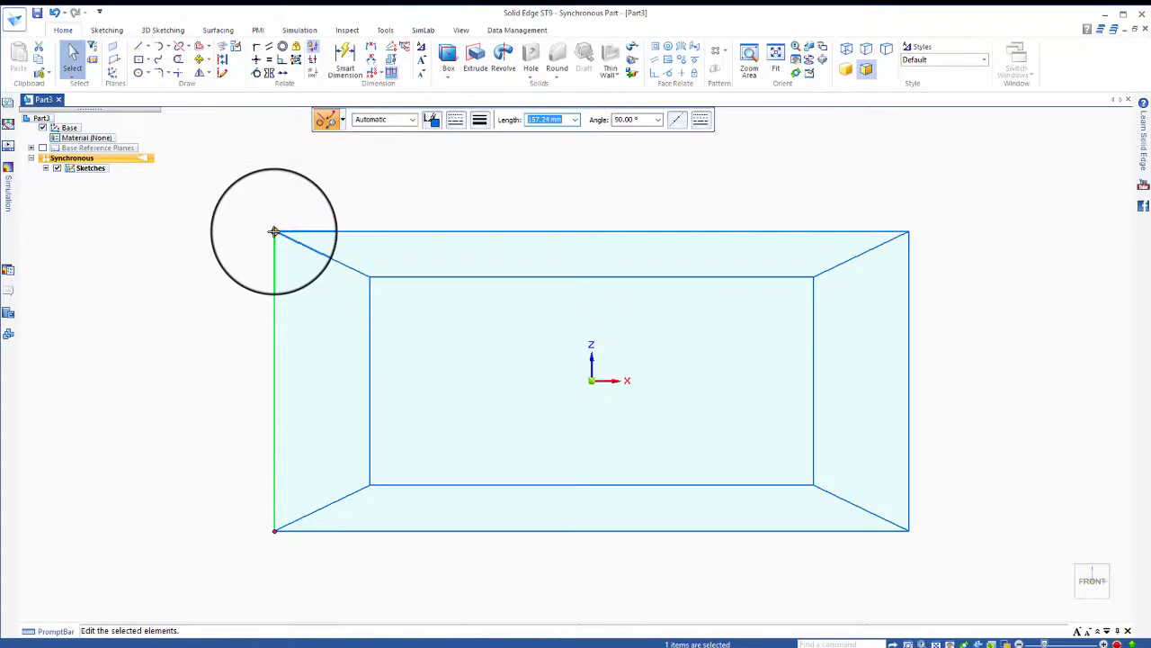
mouse_move(404, 198)
mouse_down()
mouse_move(426, 186)
mouse_move(471, 221)
mouse_move(483, 300)
mouse_move(366, 403)
mouse_move(221, 233)
mouse_move(363, 186)
mouse_move(306, 190)
mouse_move(319, 191)
mouse_move(334, 270)
mouse_move(442, 339)
mouse_move(391, 350)
mouse_move(358, 386)
mouse_move(267, 411)
mouse_move(278, 449)
mouse_move(352, 397)
mouse_move(354, 242)
mouse_move(288, 244)
mouse_move(273, 219)
mouse_move(282, 210)
mouse_up()
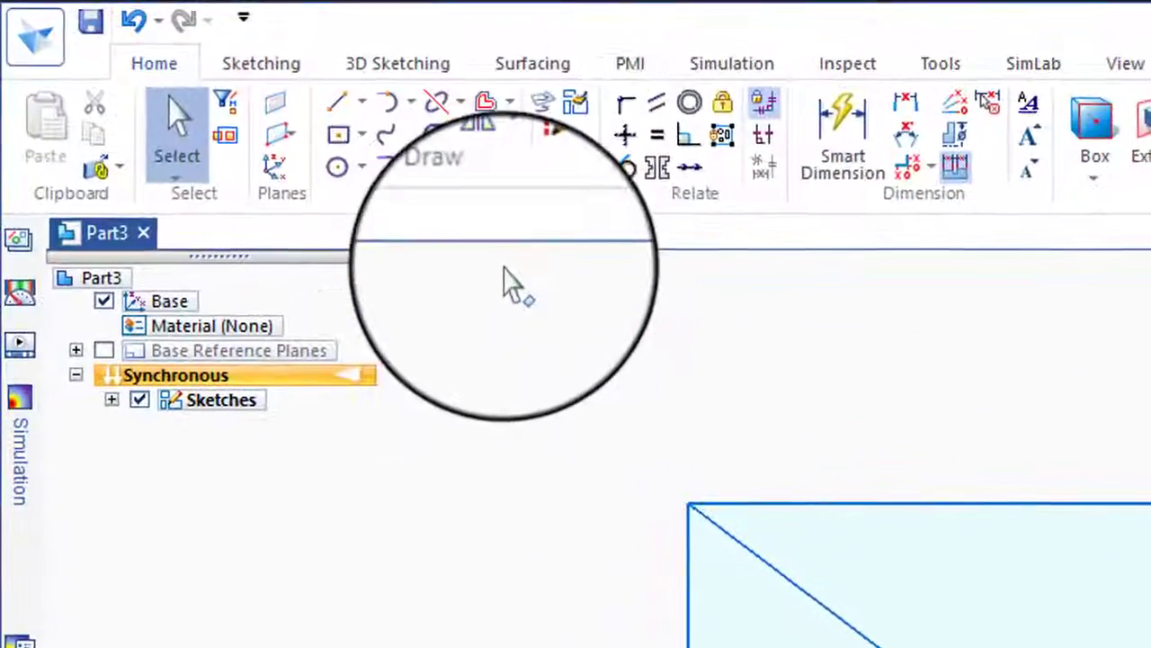
Make the top-left and bottom-right diagonals collinear and turn on relationship handles
click(689, 168)
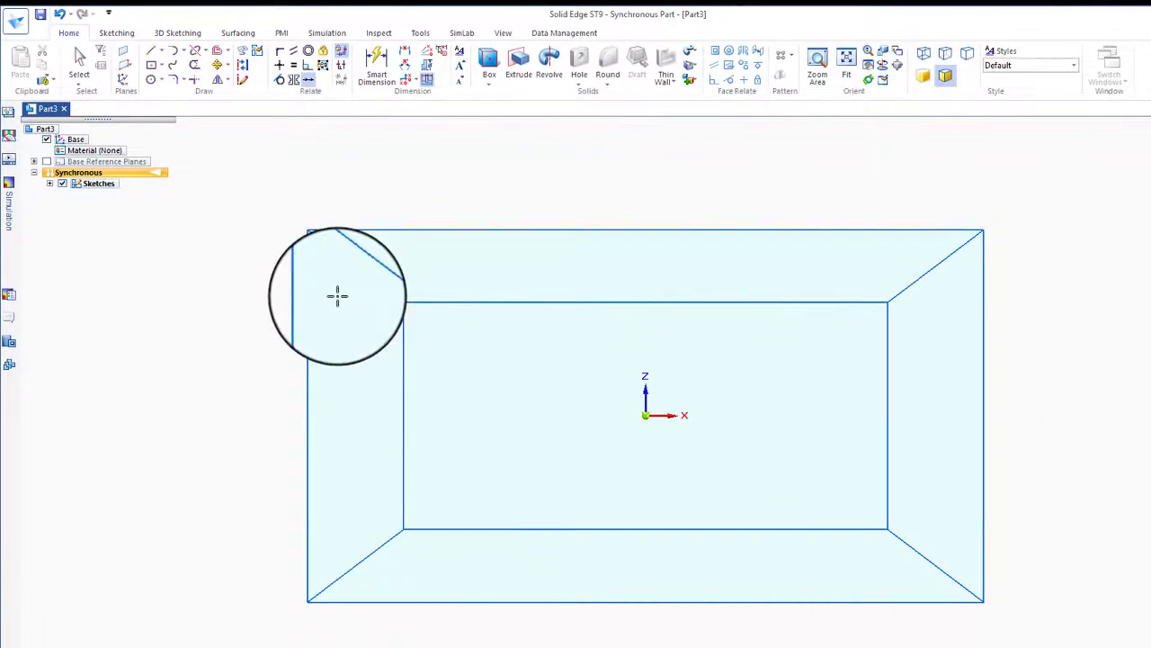
click(903, 540)
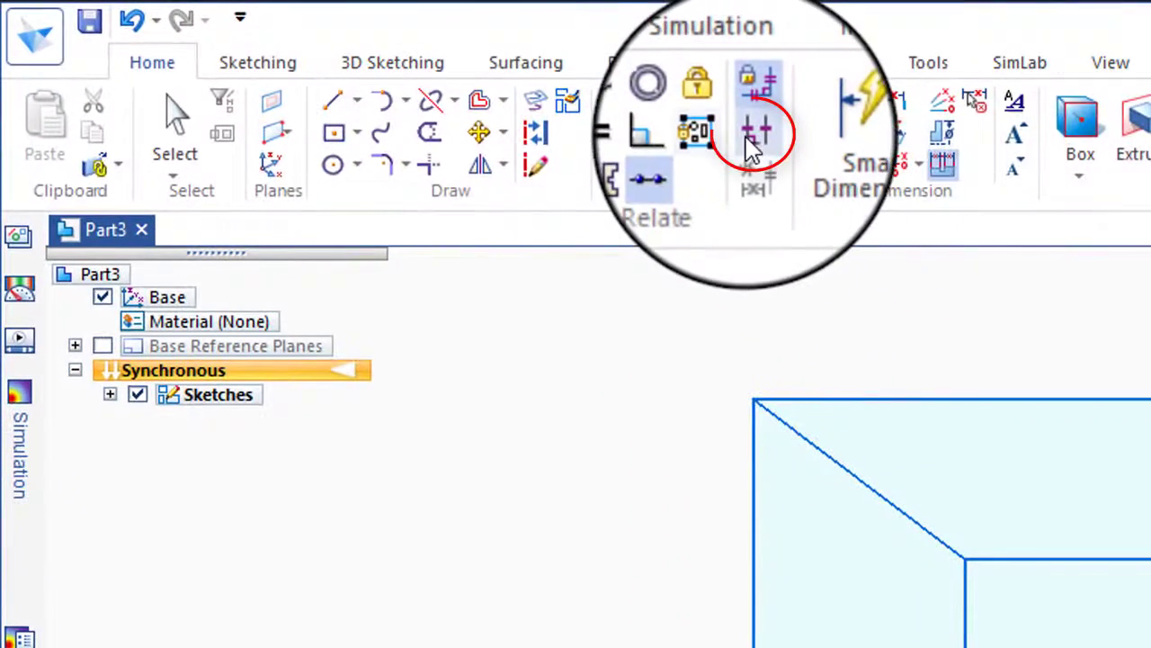
click(753, 144)
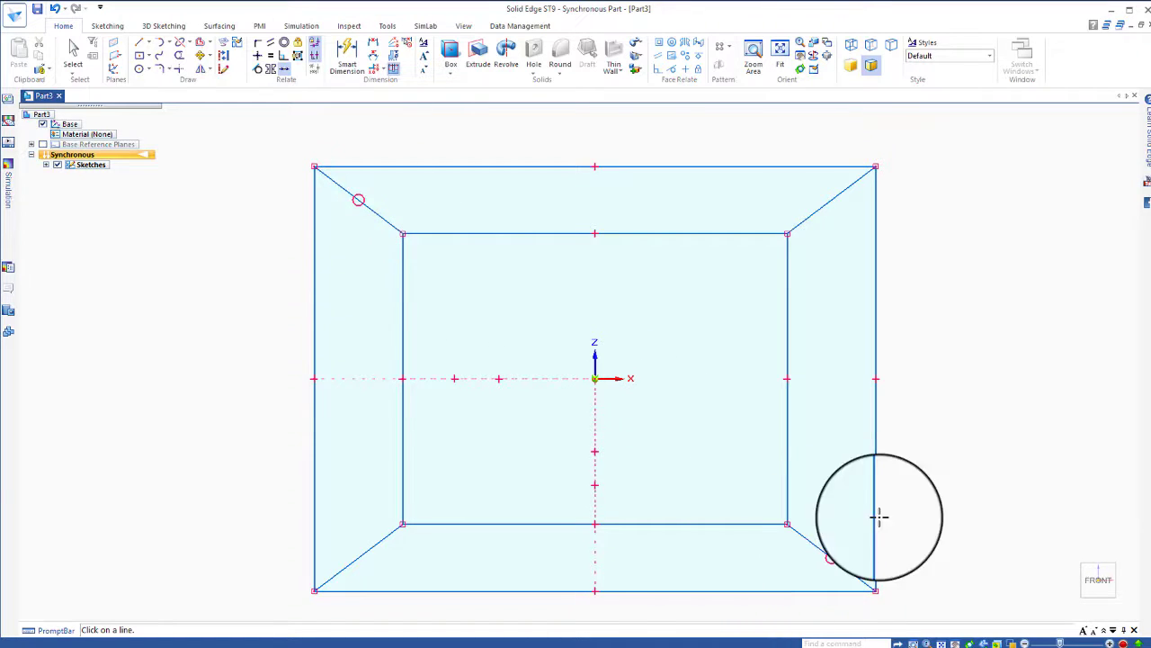
click(140, 43)
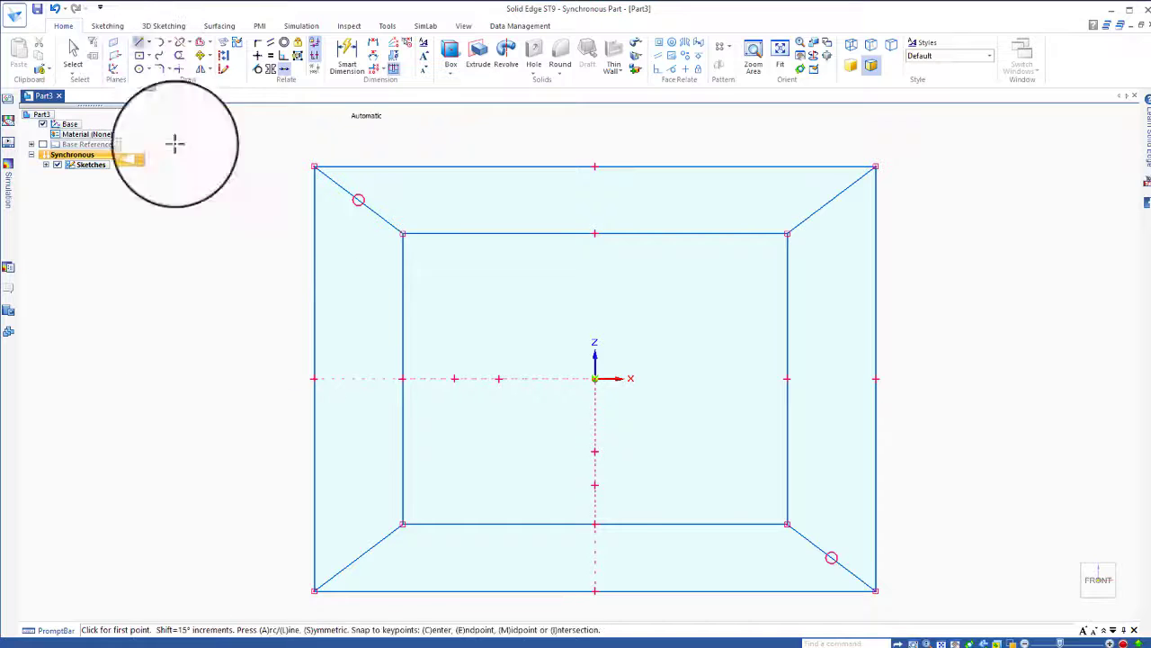
click(876, 590)
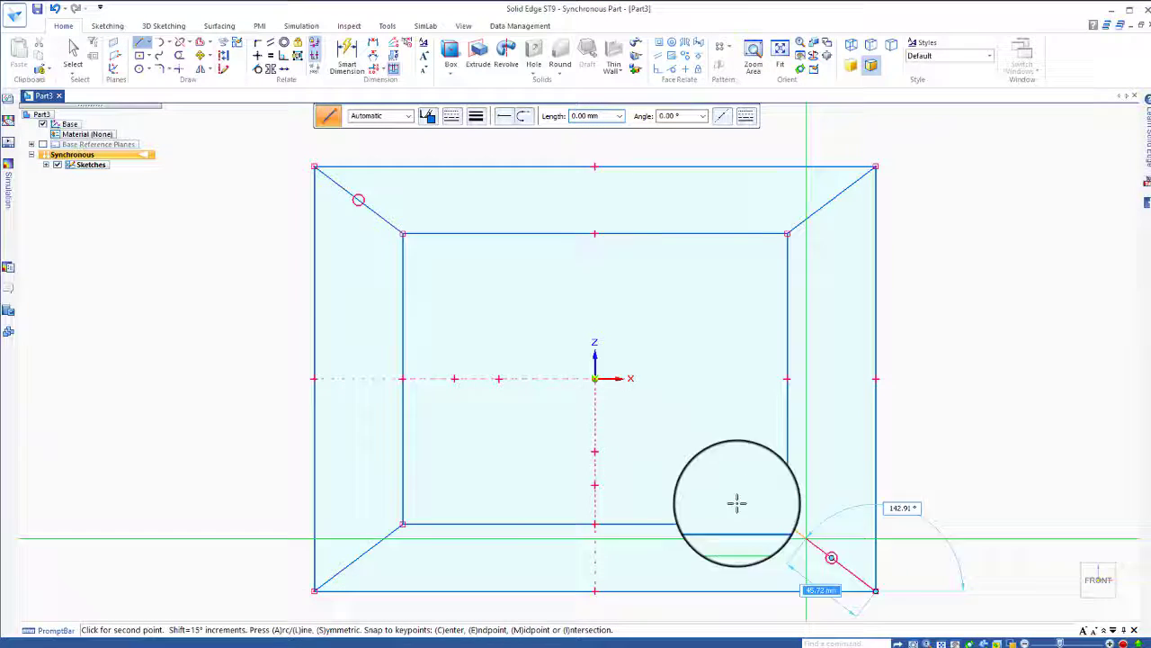
click(72, 52)
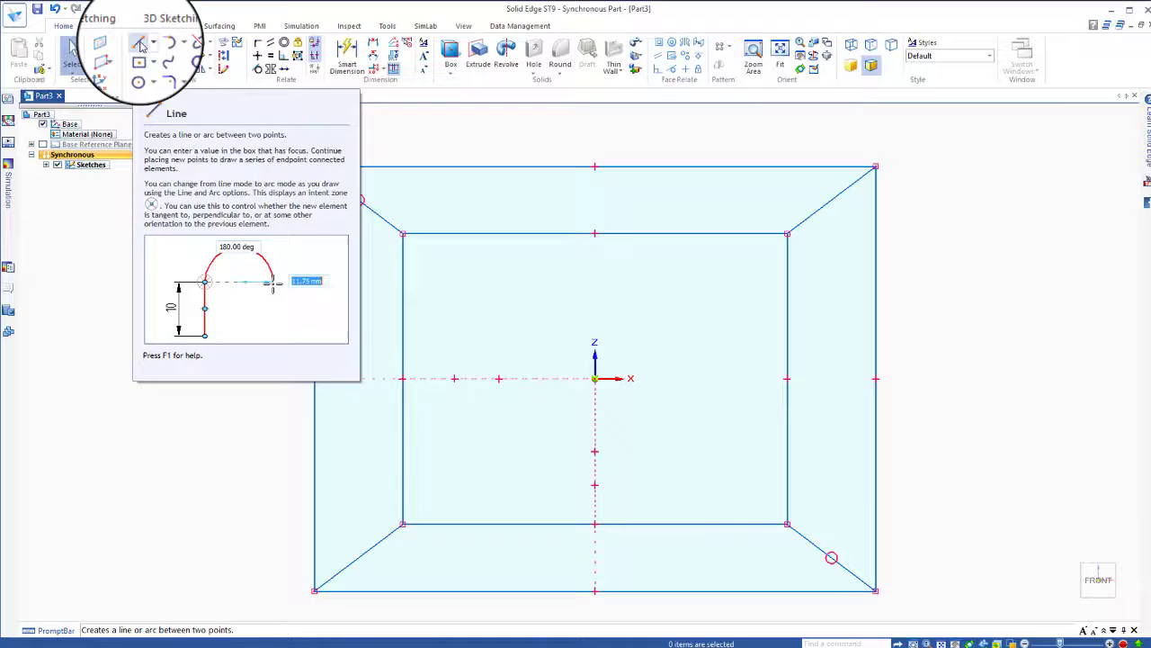
click(142, 42)
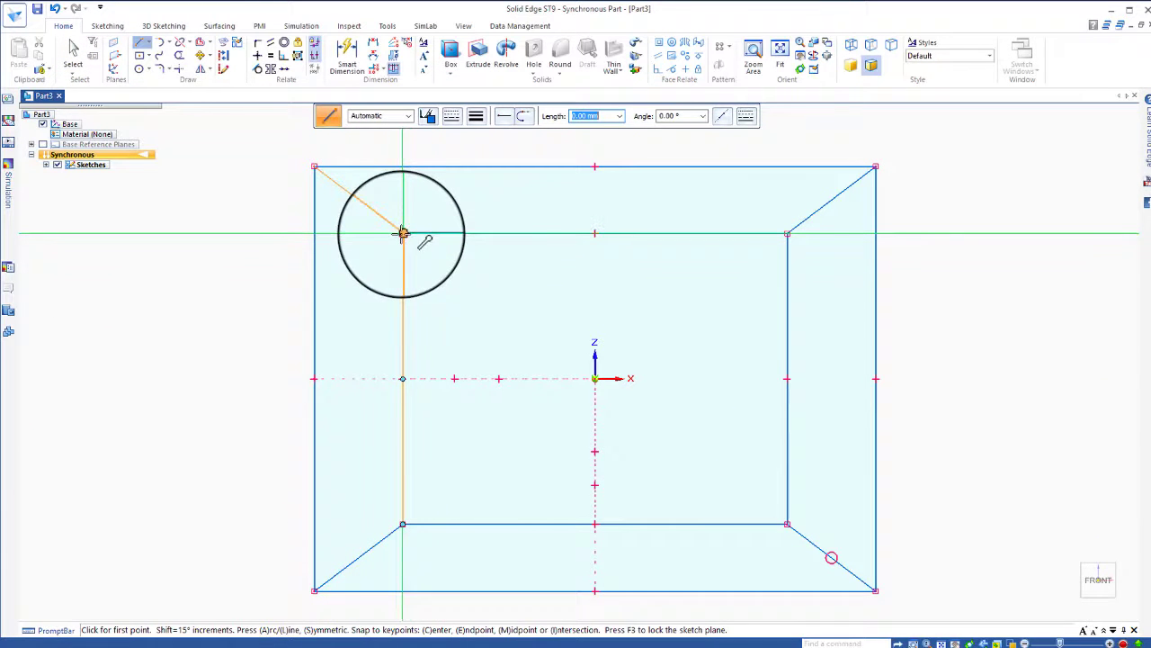
Draw the top zigzag from the inner top-left corner, peaking twice on the outer top edge
click(403, 234)
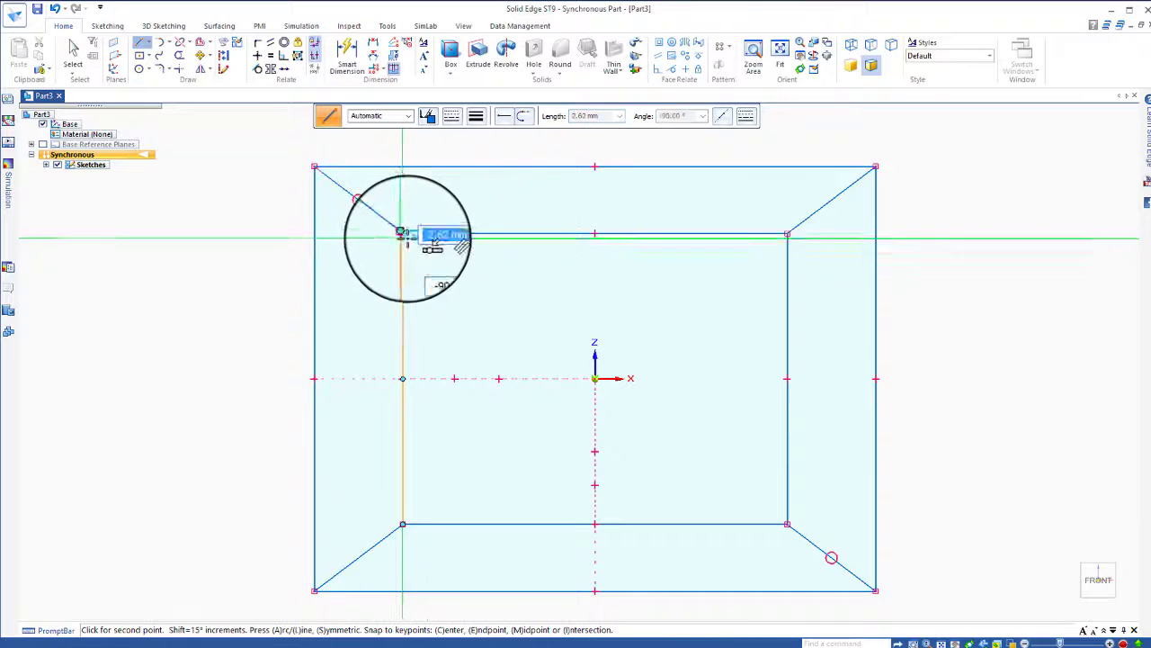
click(489, 166)
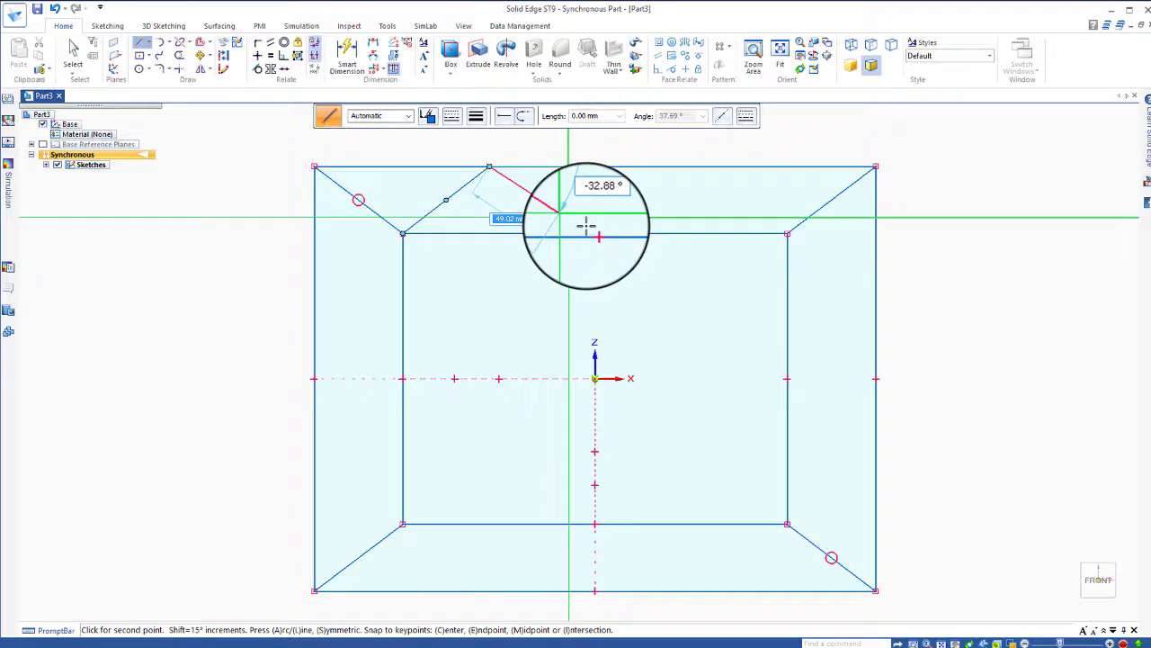
click(595, 233)
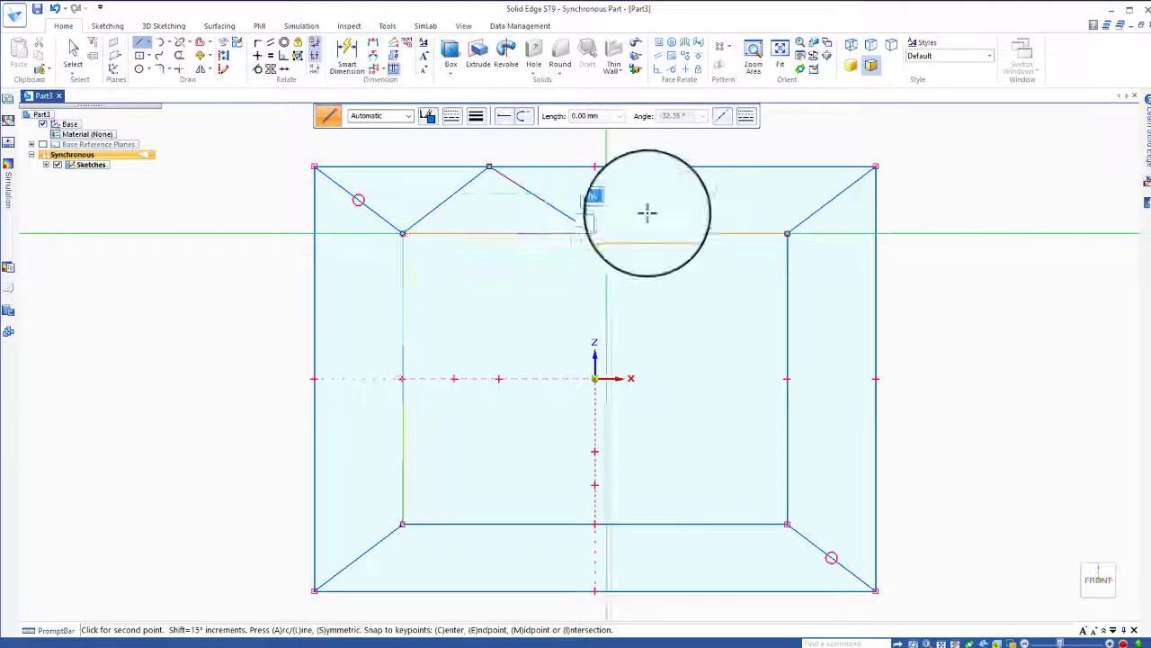
click(688, 156)
click(698, 168)
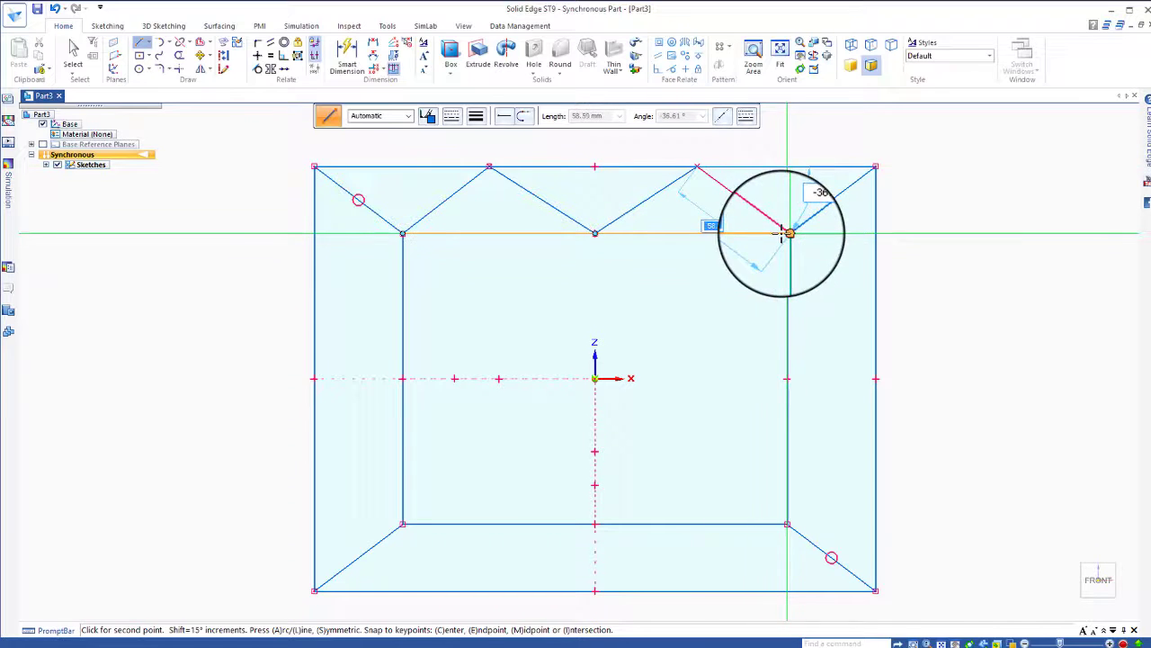
click(787, 233)
right_click(925, 381)
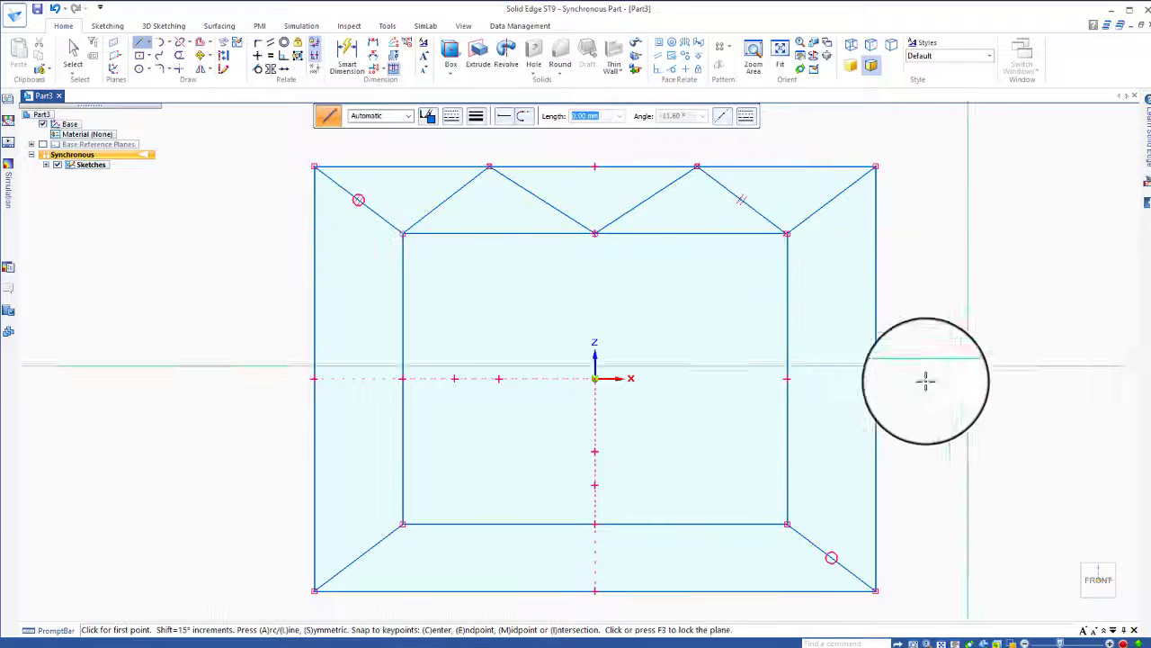
Draw the matching bottom zigzag between the inner and outer bottom edges
click(285, 73)
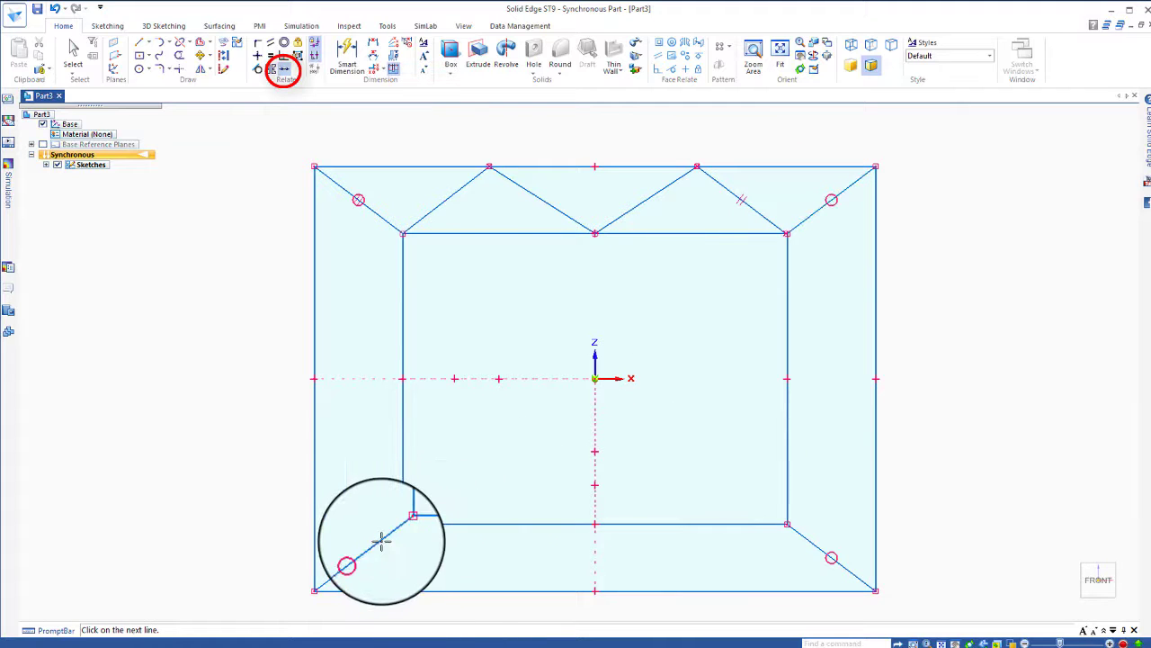
click(140, 43)
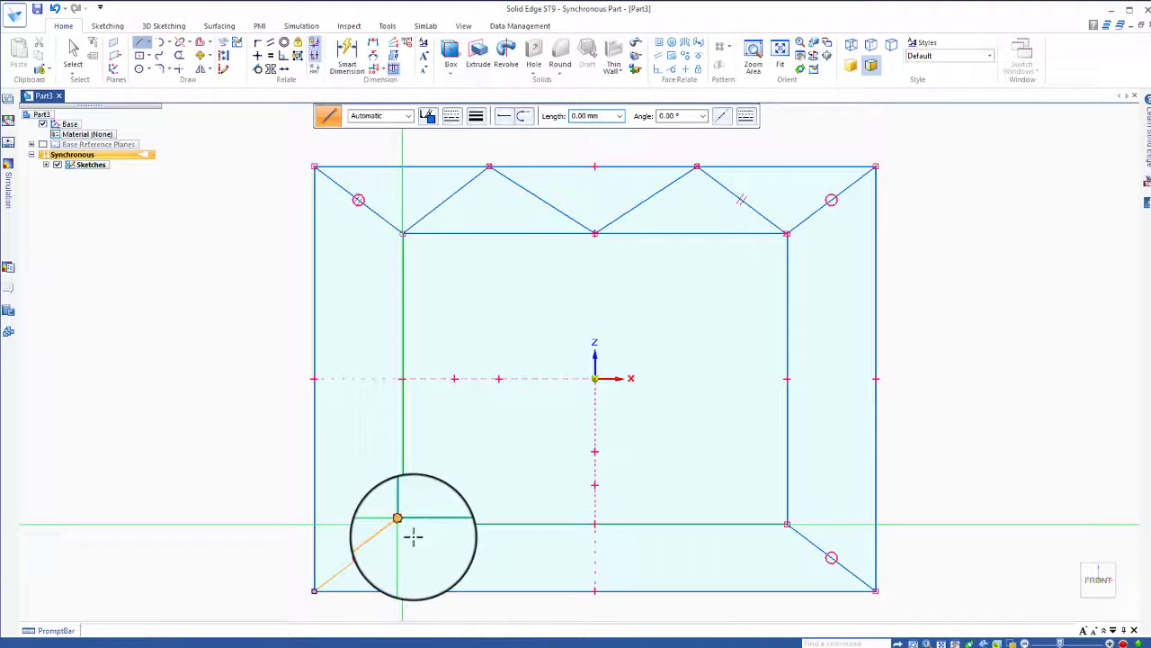
click(403, 524)
click(479, 590)
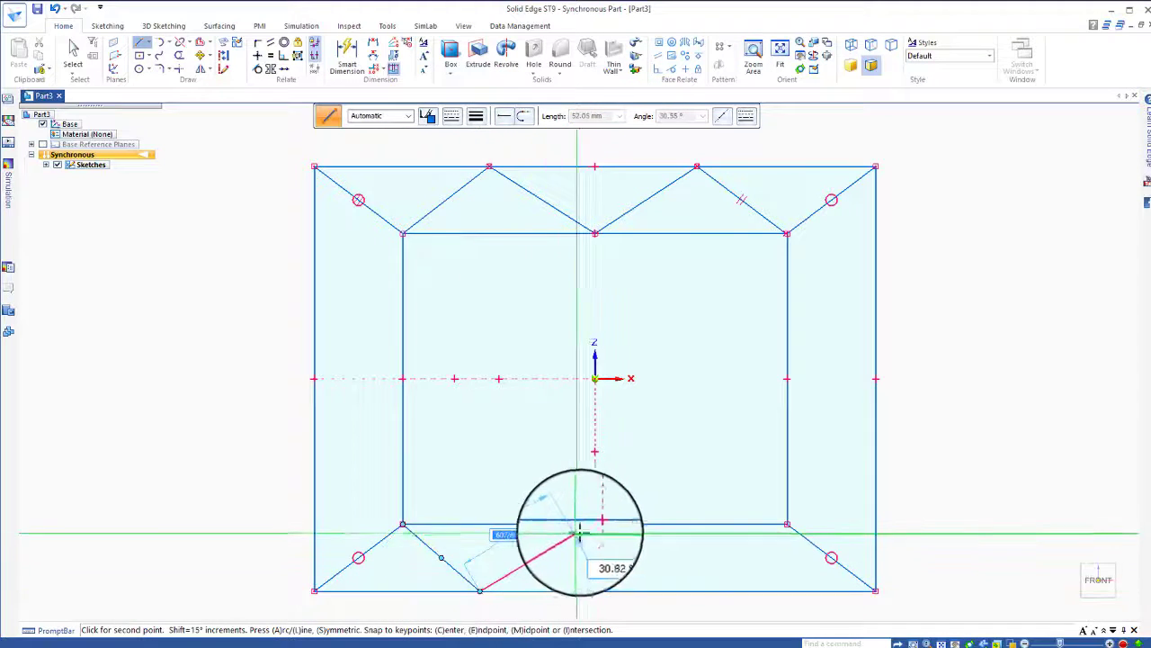
click(595, 523)
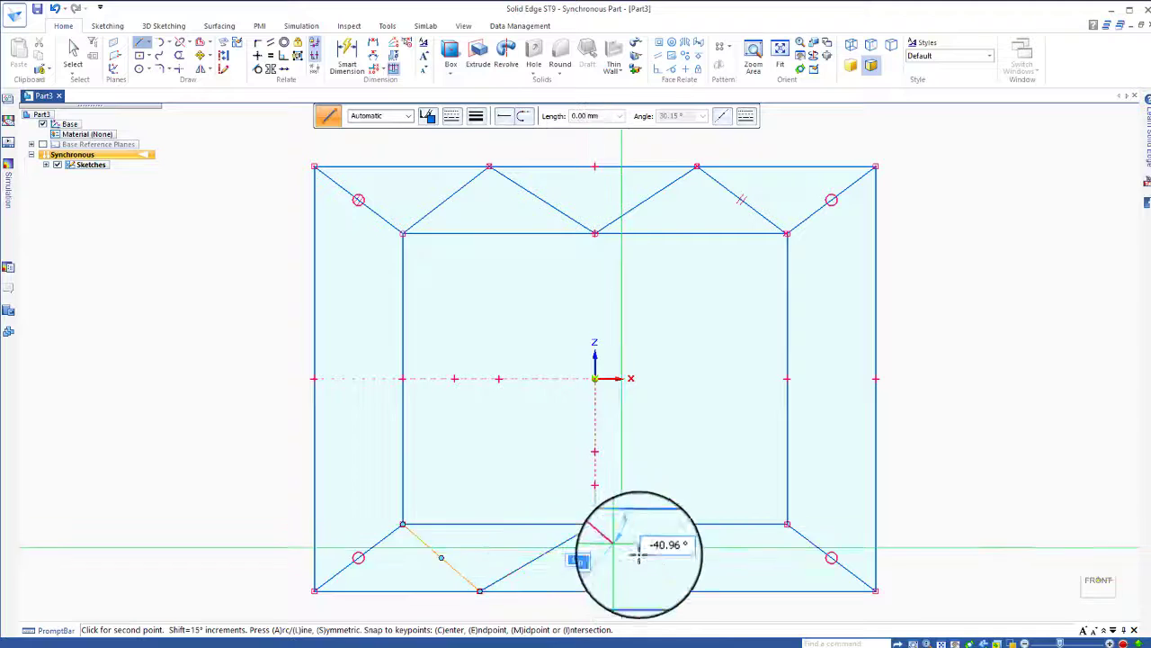
click(706, 590)
click(787, 523)
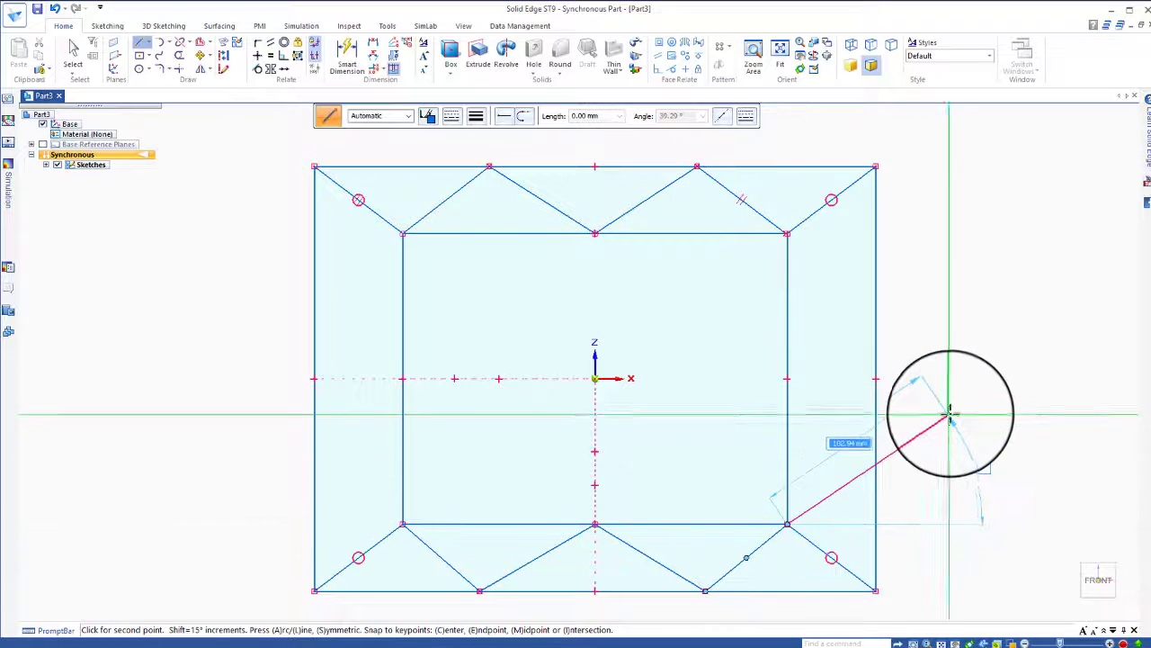
right_click(699, 391)
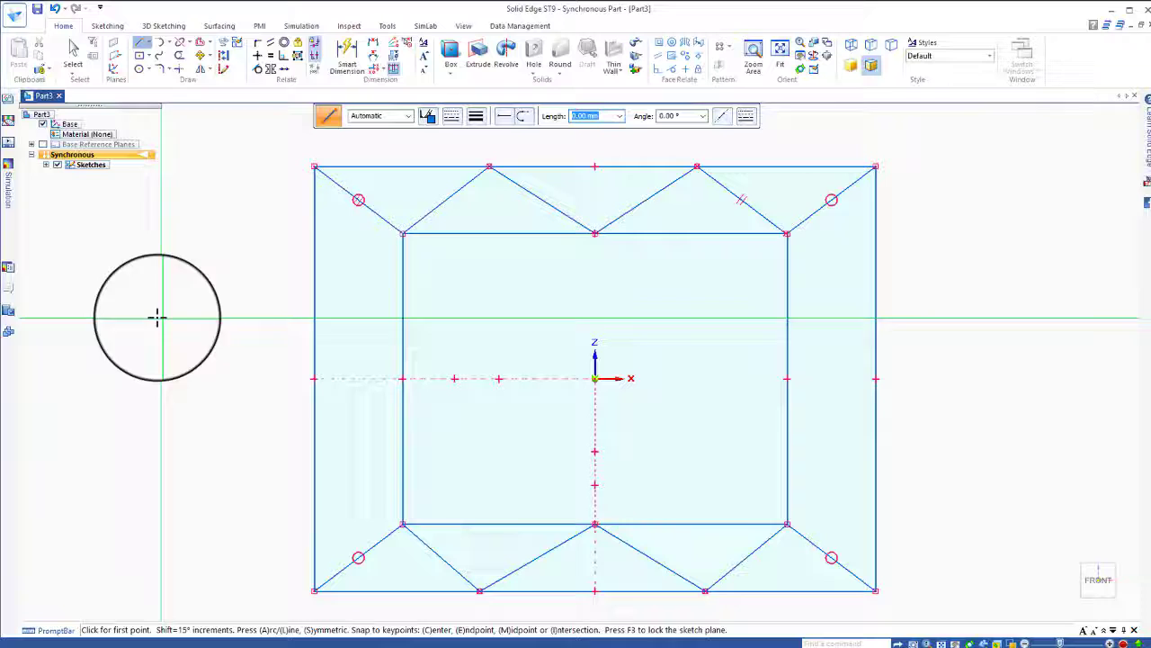
Vertically align the bottom zigzag point with its matching top peak using Horizontal/Vertical
click(257, 57)
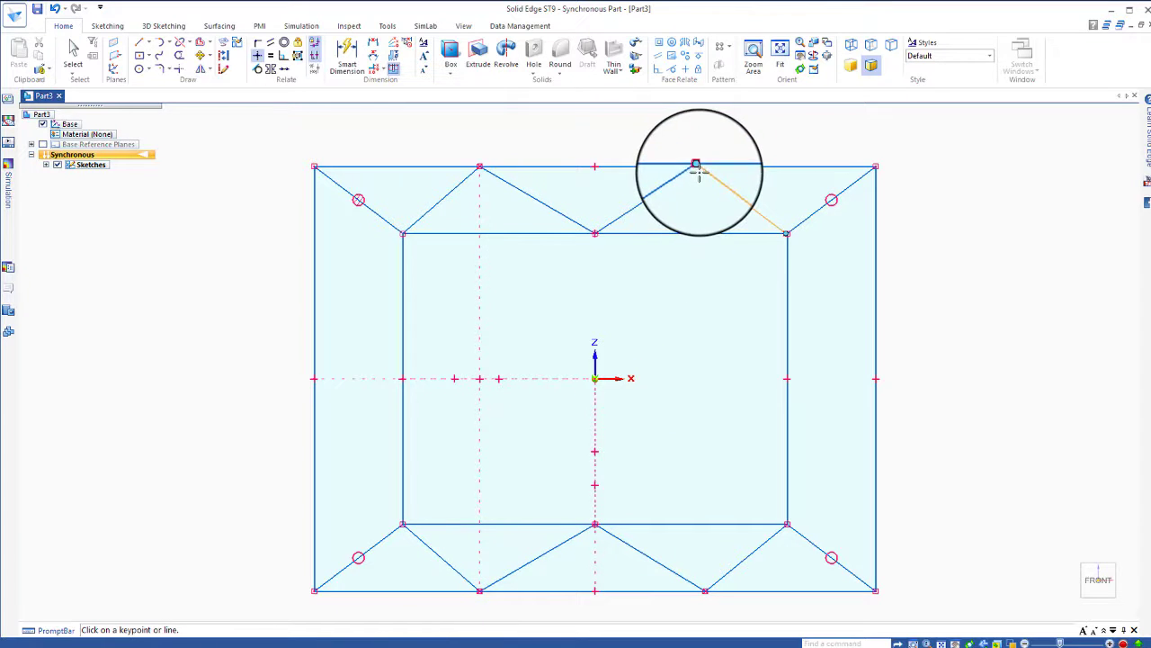
click(706, 591)
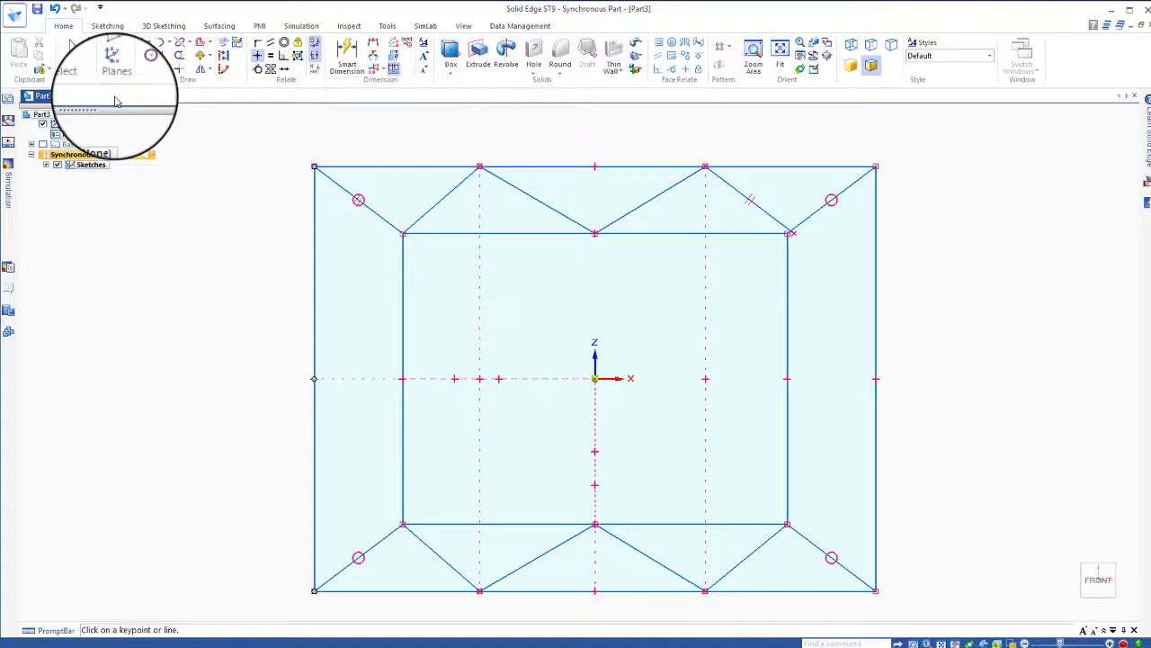
Drag the outer rectangle's left edge to stretch the sketch, leaving an edge at 206.00 mm
click(73, 55)
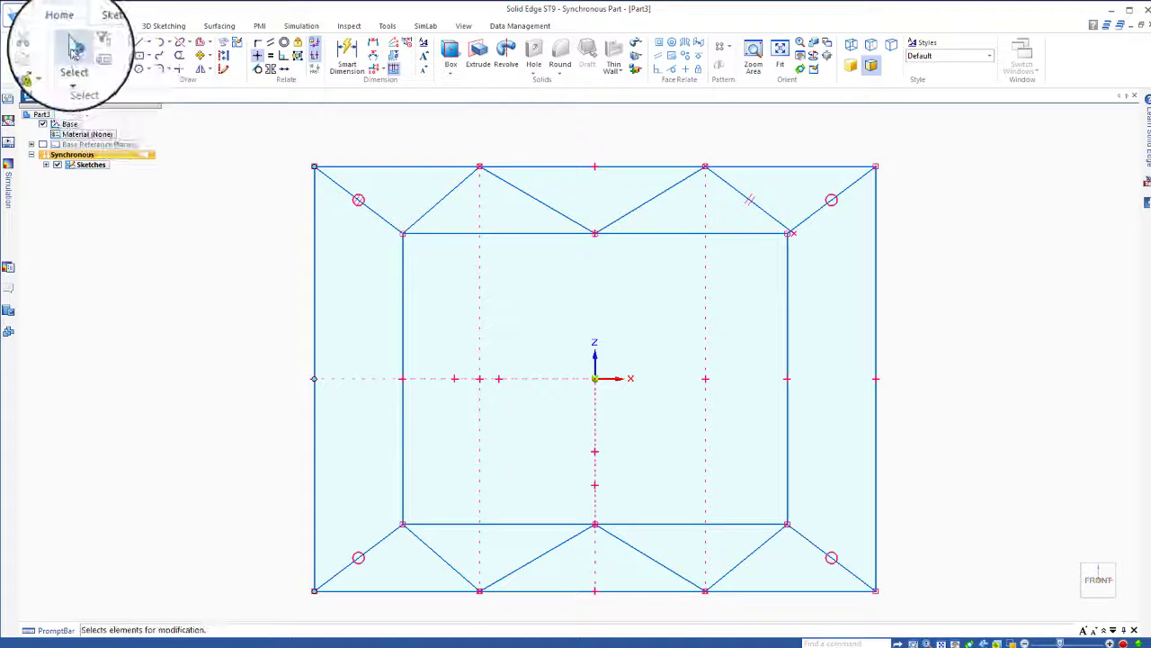
click(315, 249)
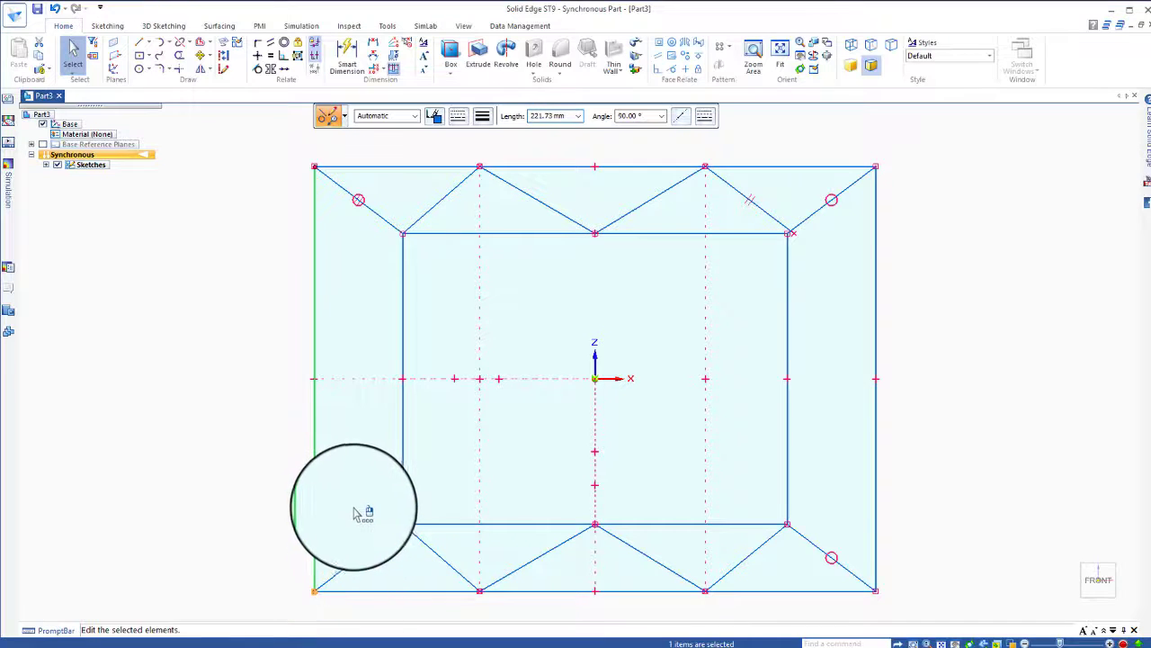
mouse_move(355, 512)
mouse_down()
mouse_move(387, 426)
mouse_move(312, 513)
mouse_move(257, 522)
mouse_move(236, 572)
mouse_move(296, 581)
mouse_move(356, 557)
mouse_move(392, 484)
mouse_move(431, 446)
mouse_move(304, 578)
mouse_up()
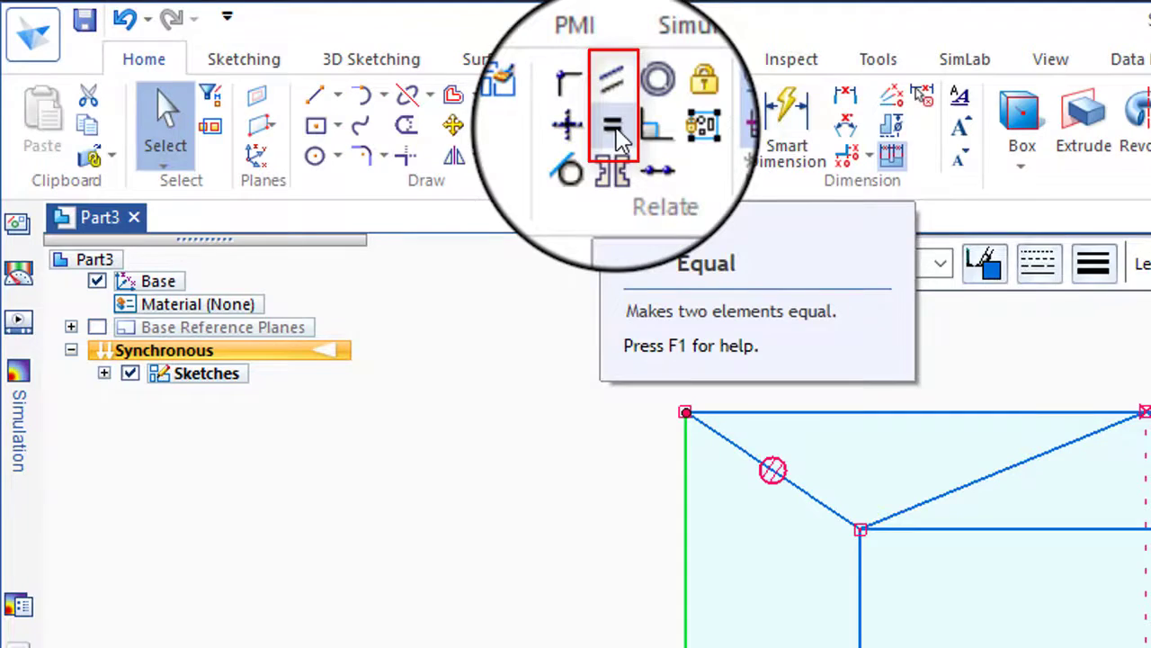
Make the three top zigzag lines parallel and connect the last one to the inner top-right corner
click(612, 81)
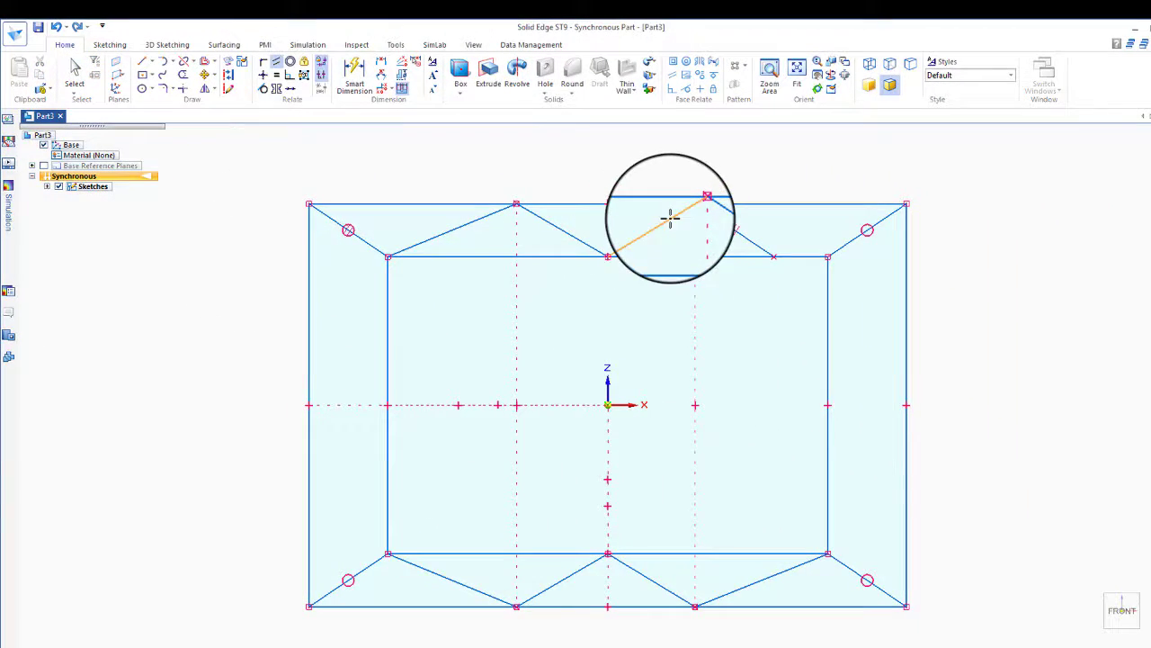
click(633, 228)
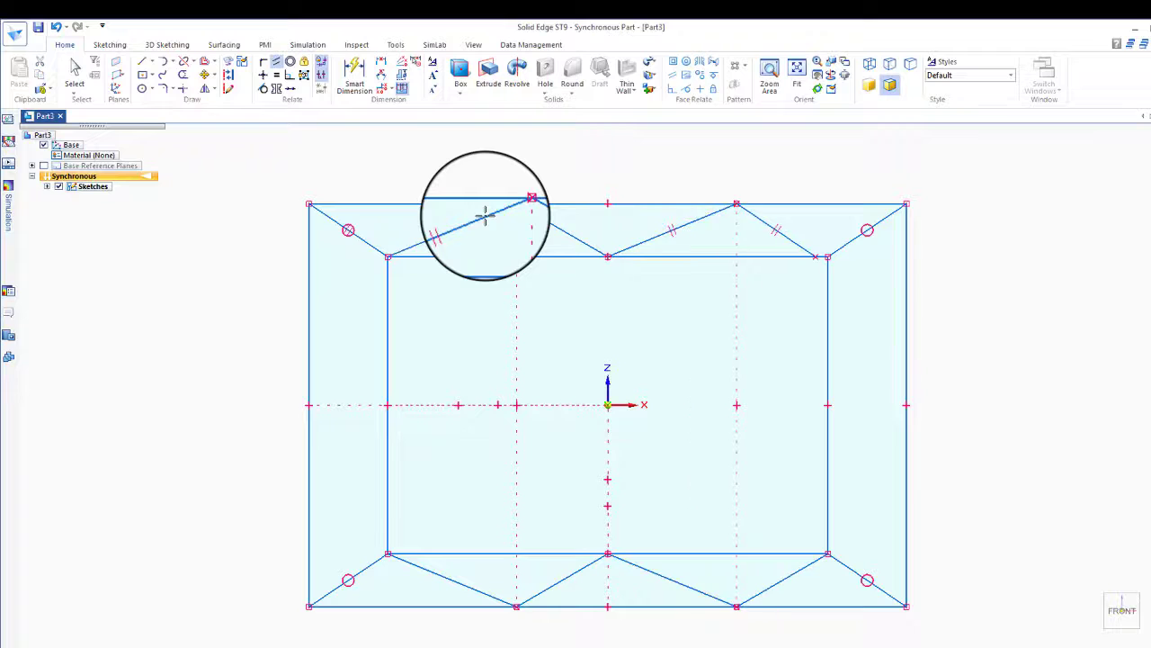
click(497, 225)
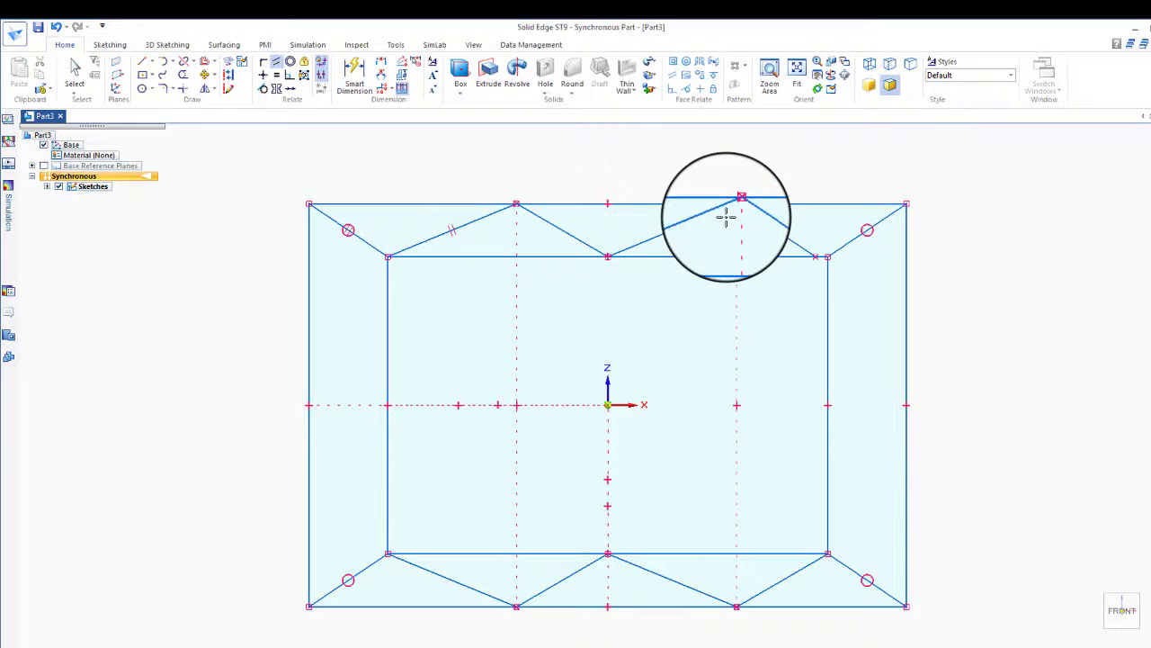
click(754, 232)
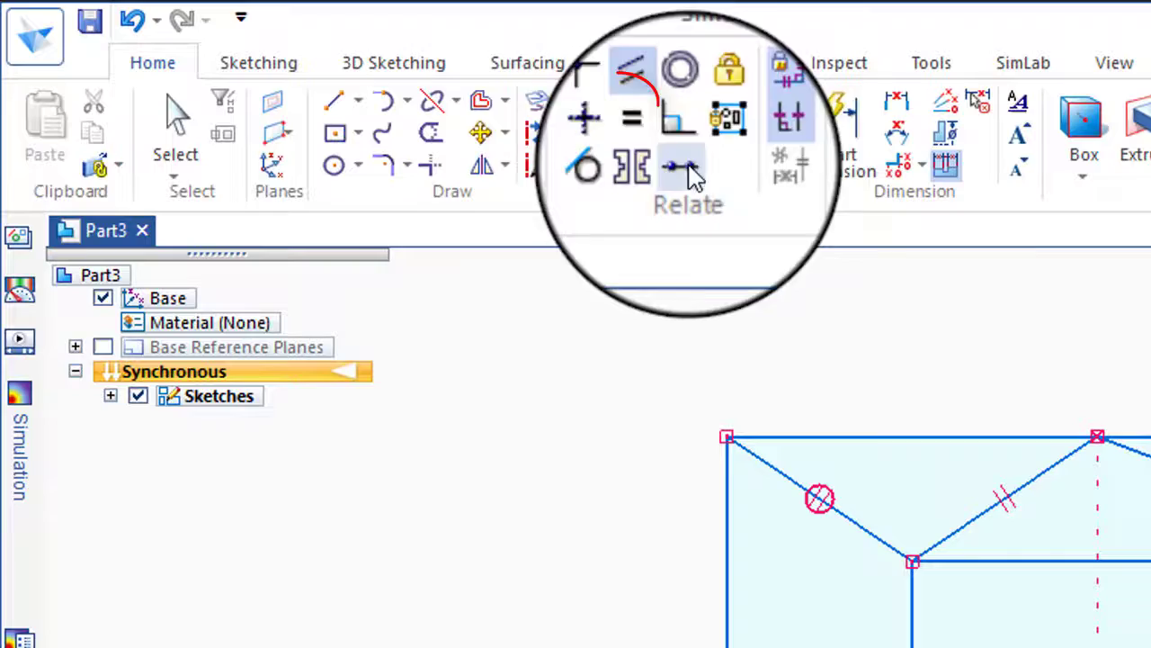
click(619, 100)
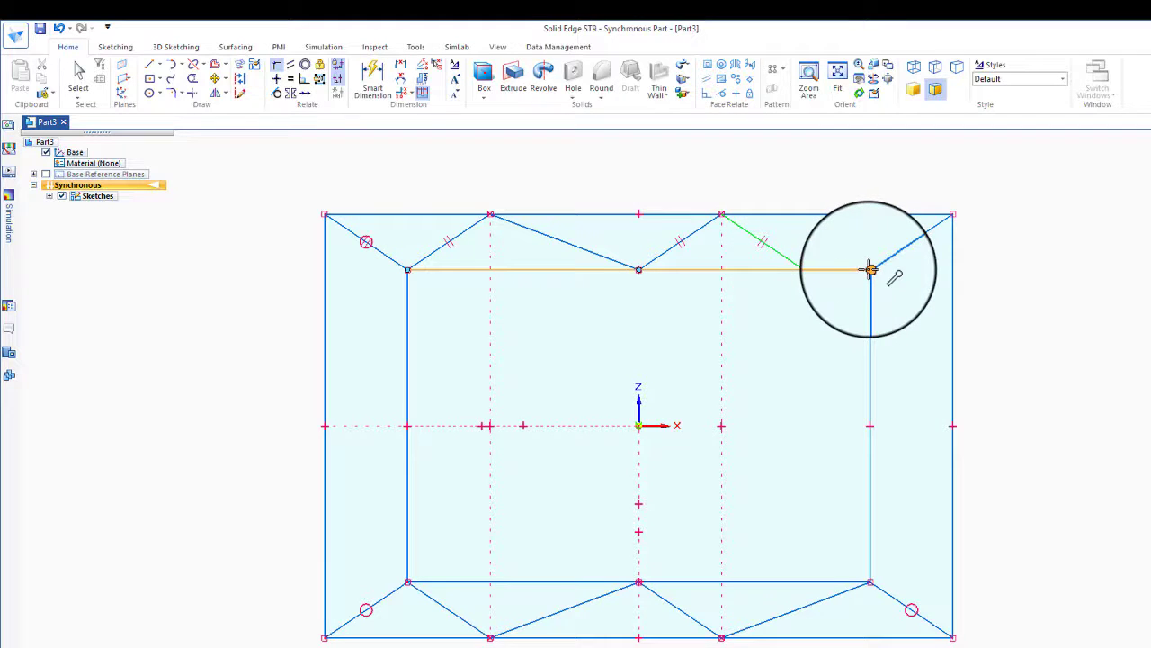
click(870, 269)
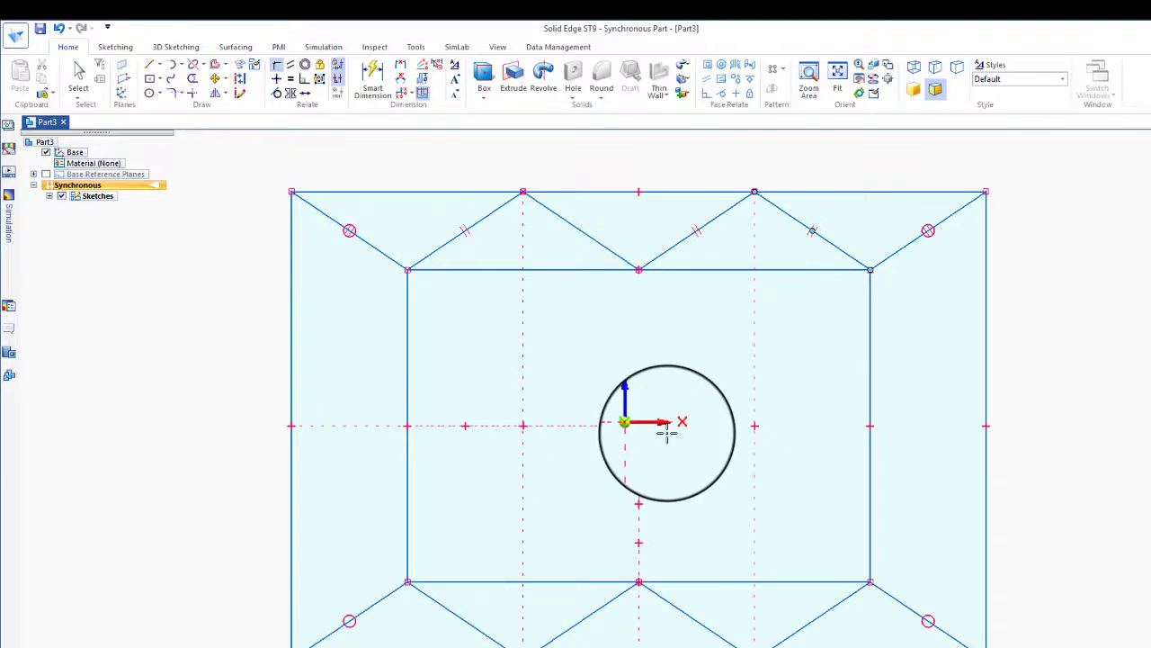
Select the outer rectangle's bottom edge to start stretching the sketch
click(79, 74)
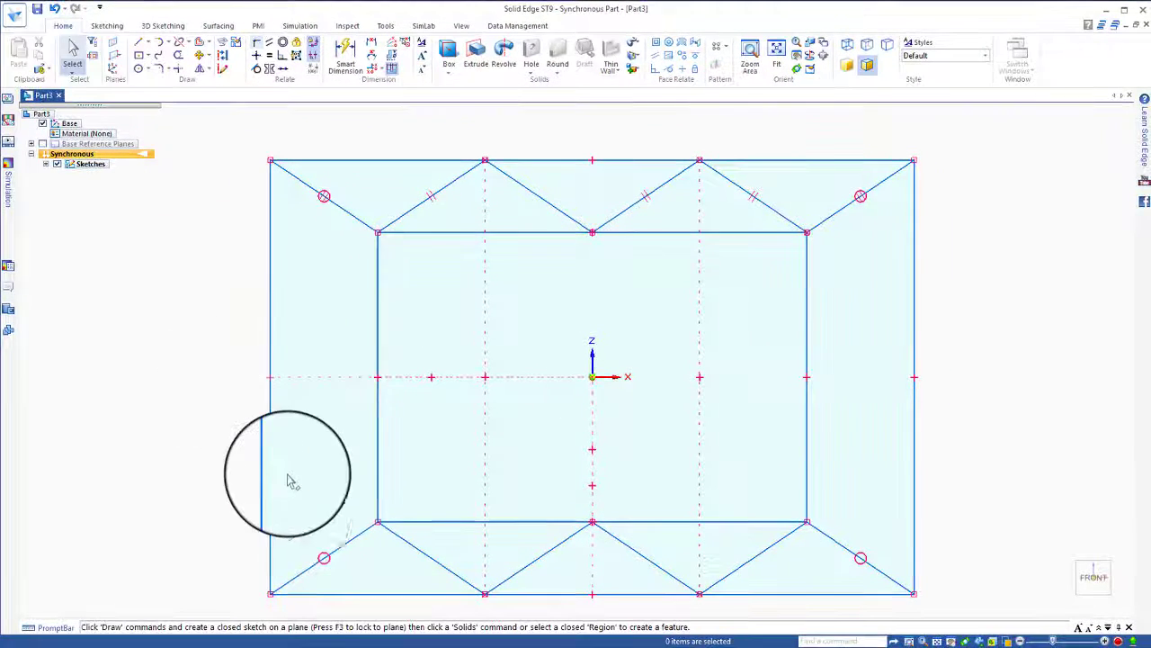
click(273, 593)
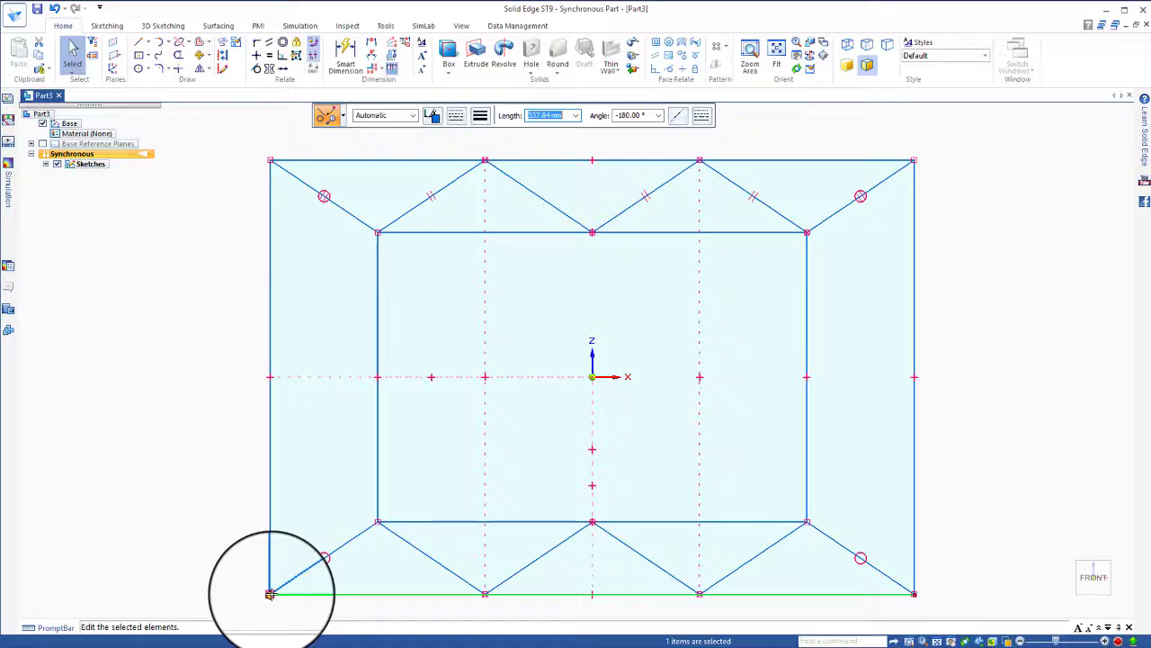